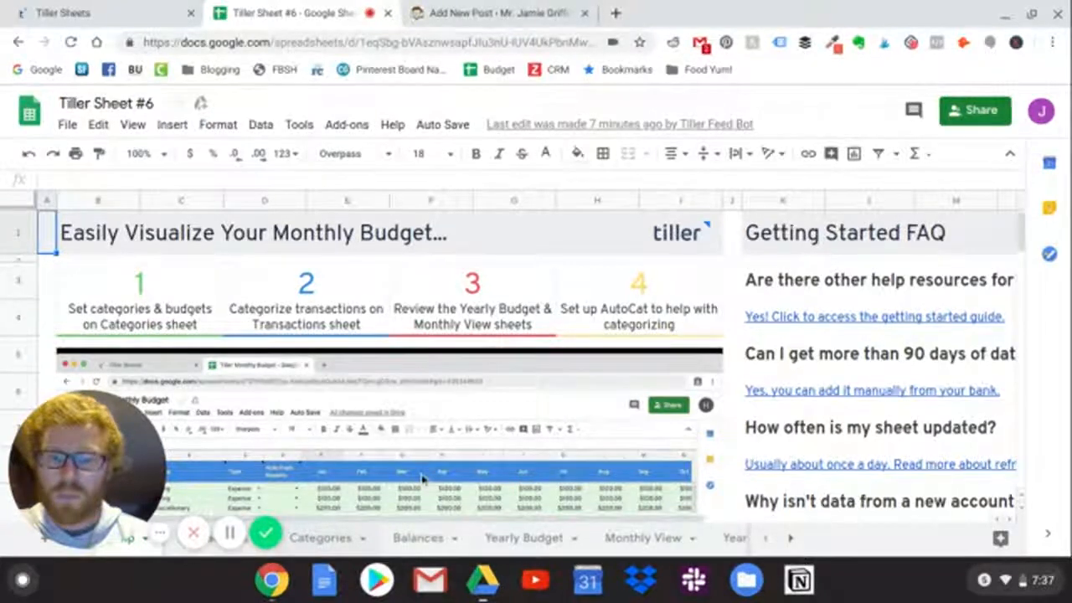
# On the Categories sheet, replace the Auto & Gas category in A2 with Gas.
pyautogui.click(356, 524)
pyautogui.moveTo(103, 452); pyautogui.dragTo(850, 277)
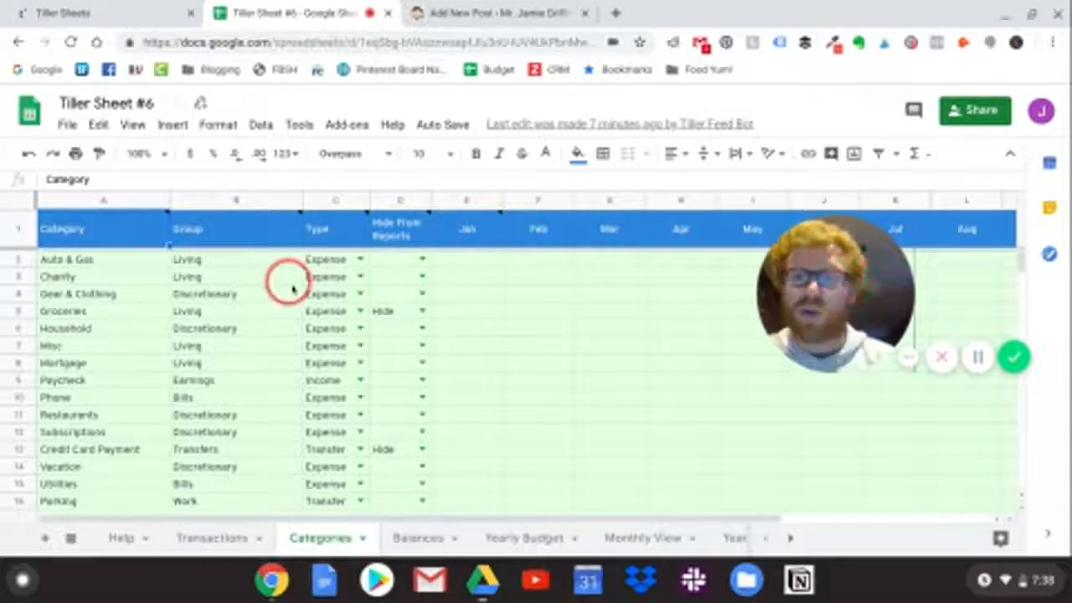
pyautogui.click(102, 266)
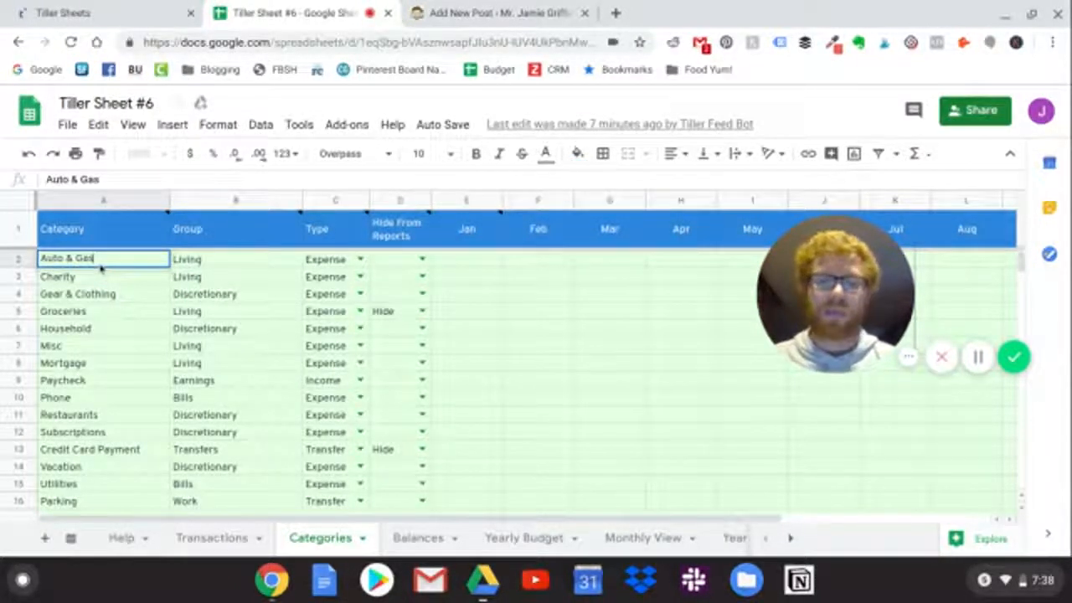
pyautogui.doubleClick(100, 264)
pyautogui.write('Gas')
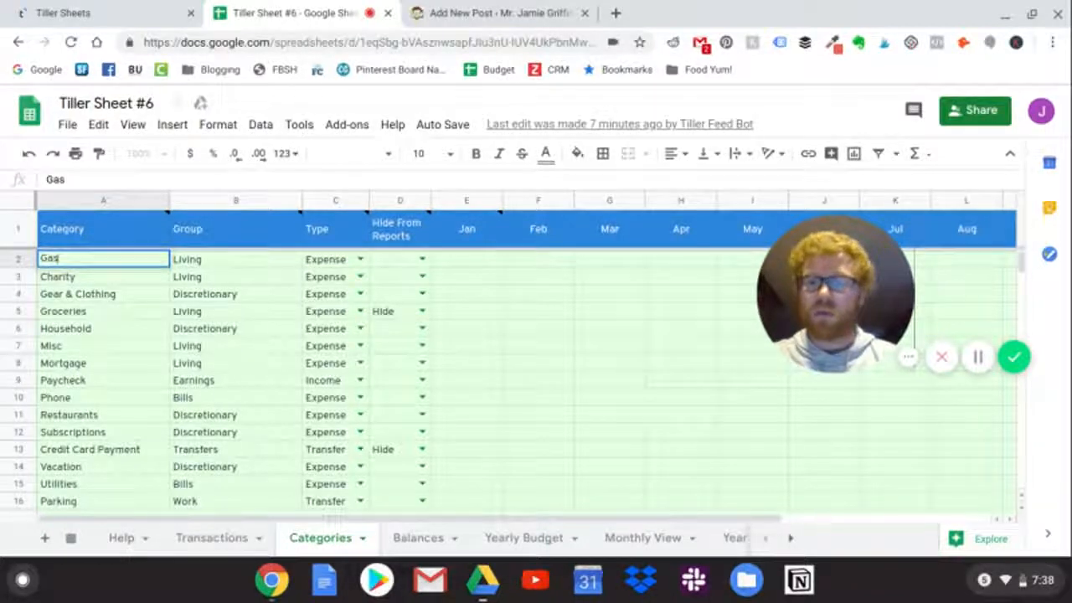
# Rename the Charity category in A3 as Giving and the Gear & Clothing category in A4 as Clothes.
pyautogui.click(99, 284)
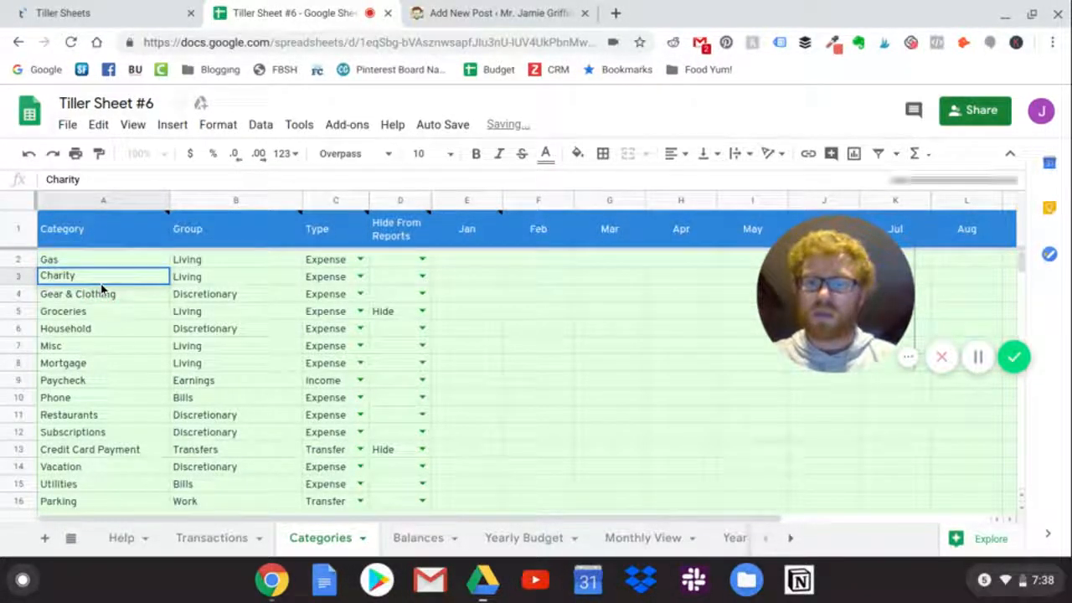
pyautogui.click(74, 291)
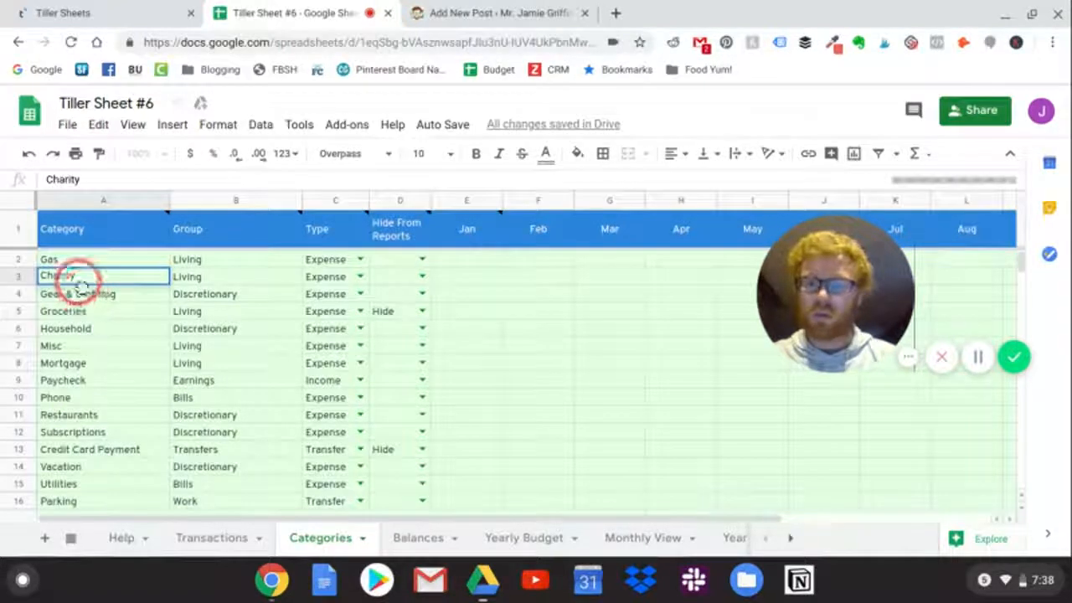
pyautogui.click(77, 279)
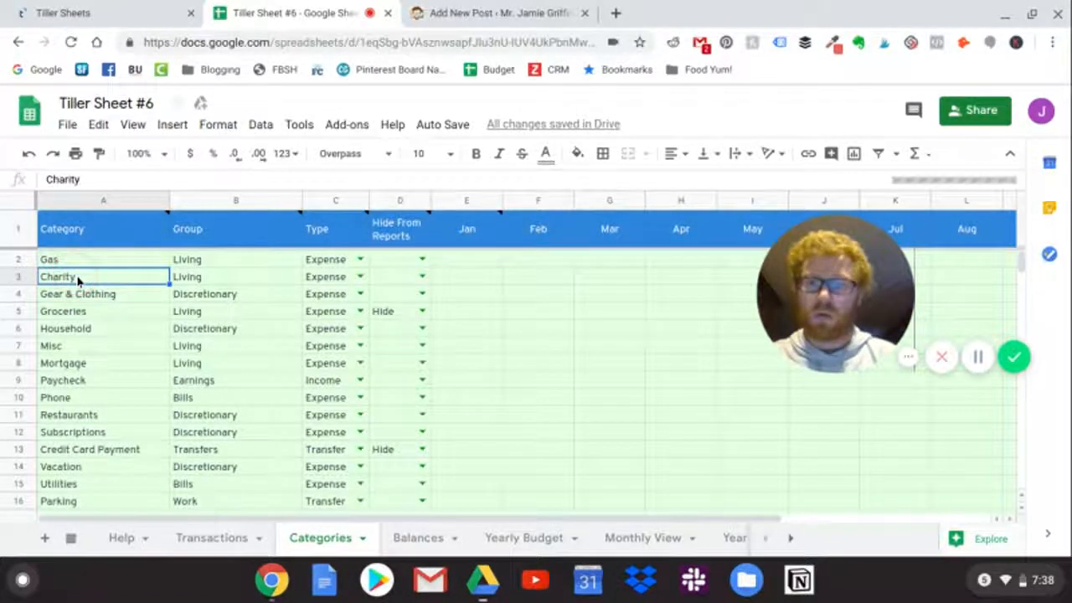
pyautogui.write('Giving')
pyautogui.press('Return')
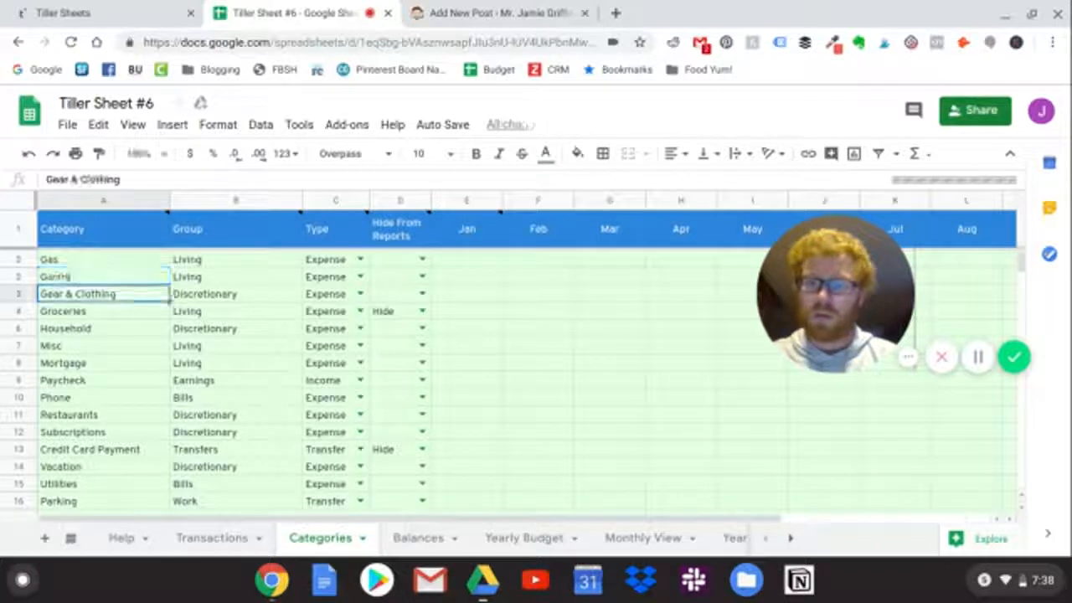
pyautogui.write('Clothes')
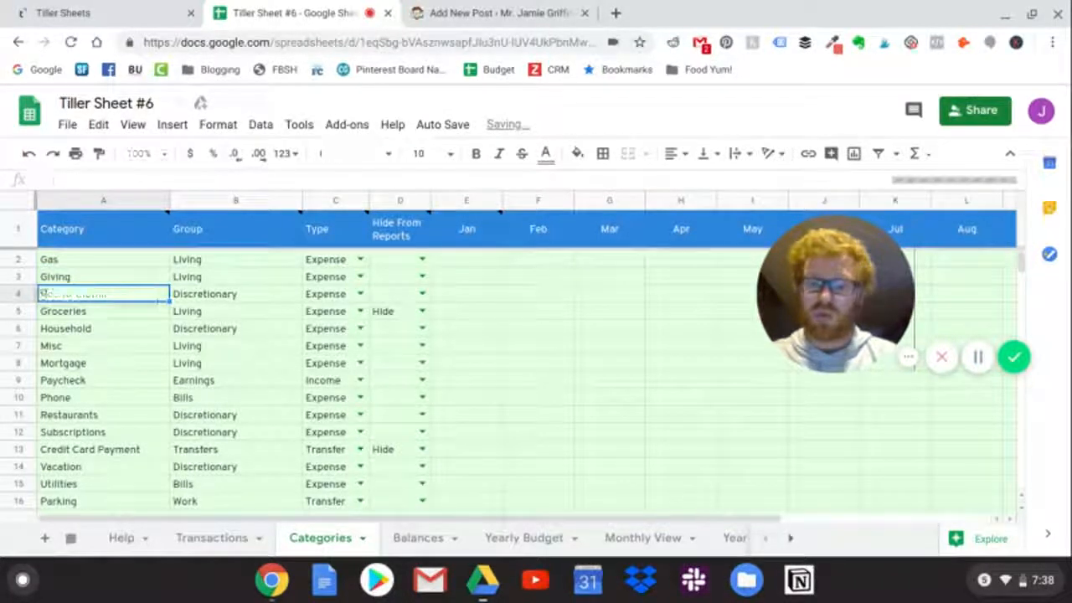
pyautogui.press('Return')
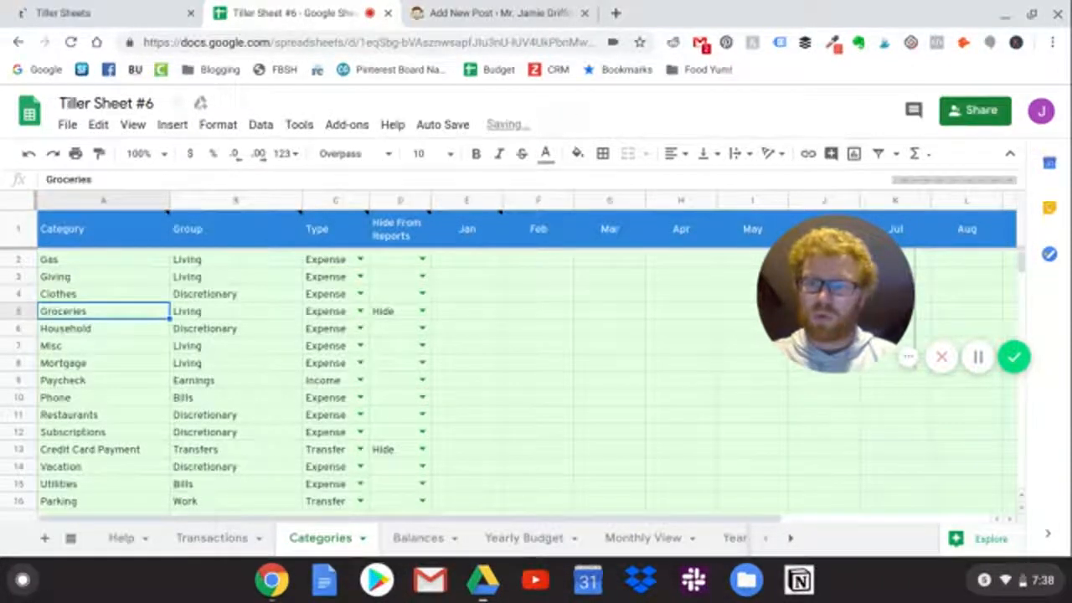
# Rename the Paycheck category in A9 as Teaching.
pyautogui.click(105, 383)
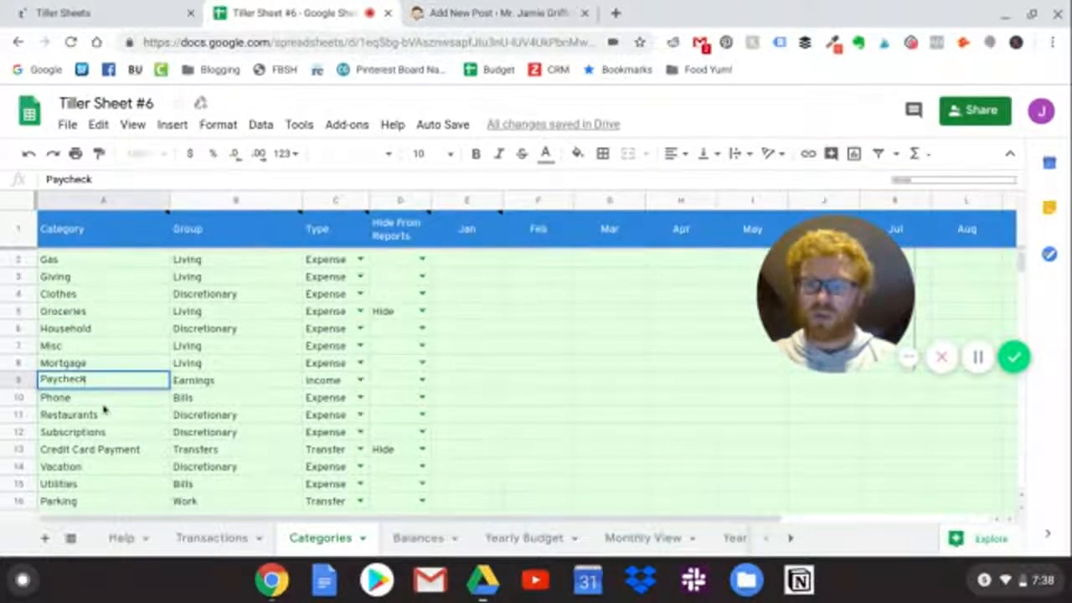
pyautogui.click(97, 393)
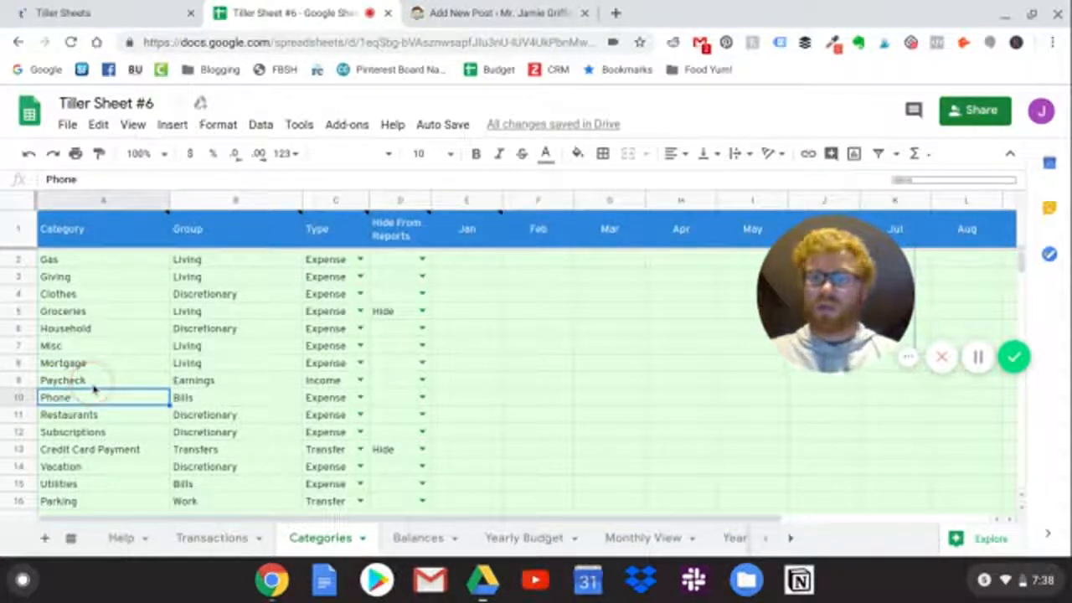
pyautogui.click(95, 384)
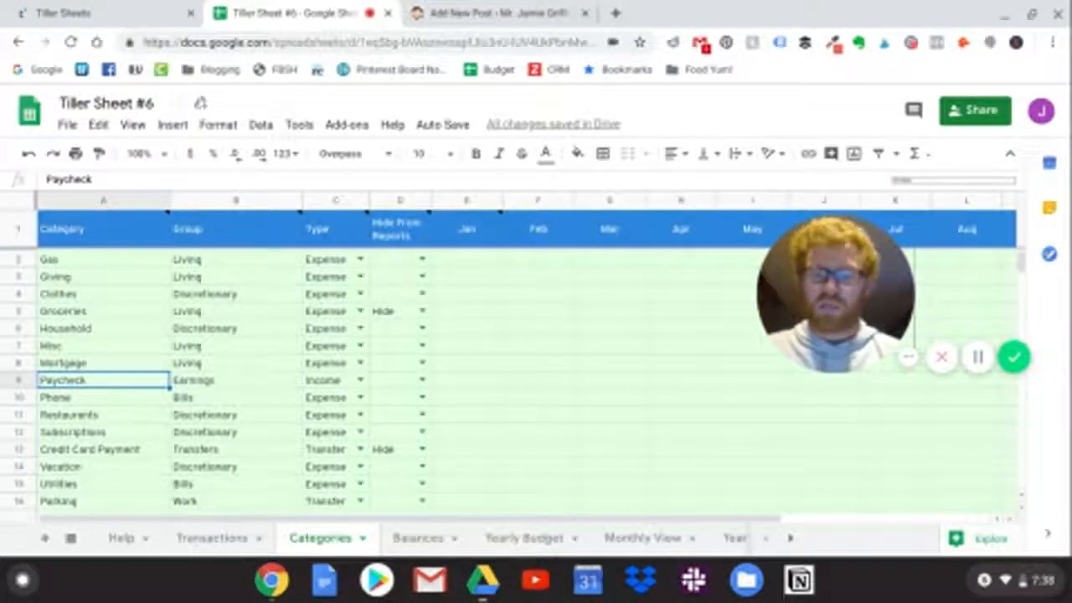
pyautogui.write('Teaching')
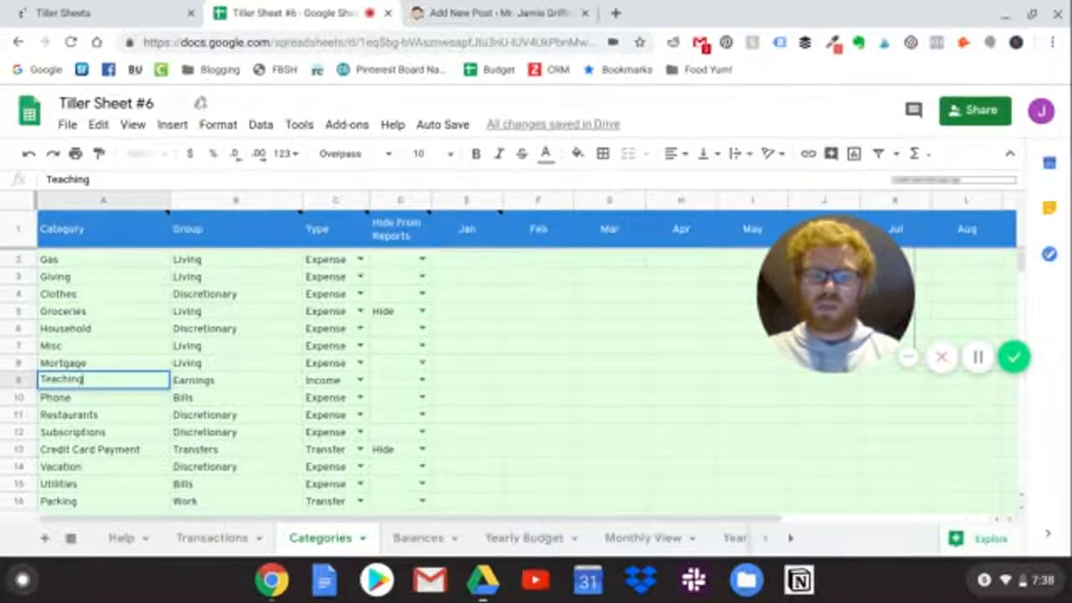
pyautogui.press('Return')
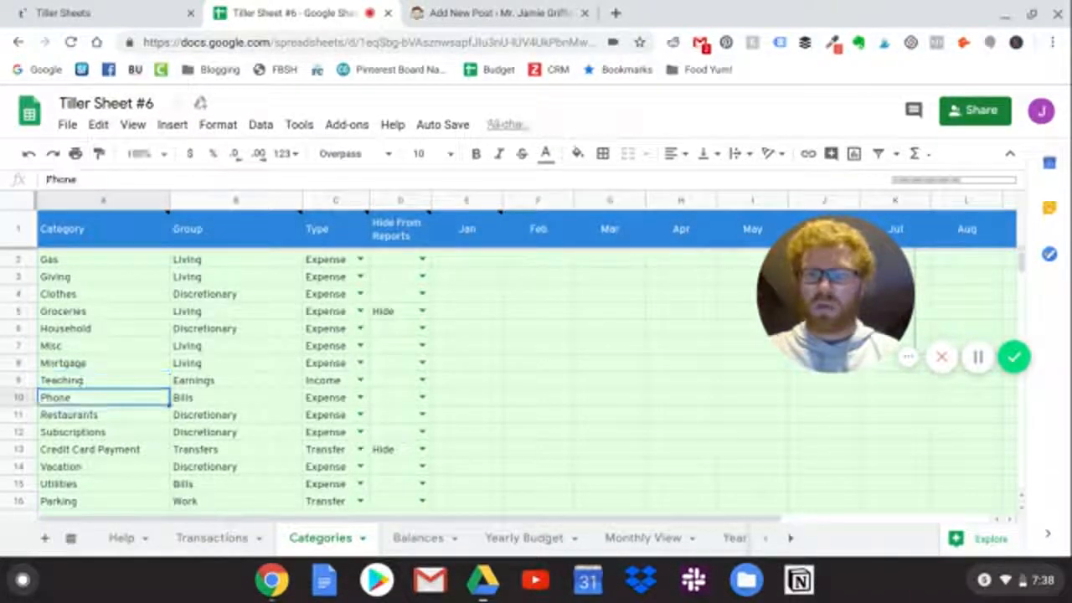
# Rename the Phone category in A10 as Restaurant and the Restaurants category in A11 as Going out to eat.
pyautogui.write('Restaur')
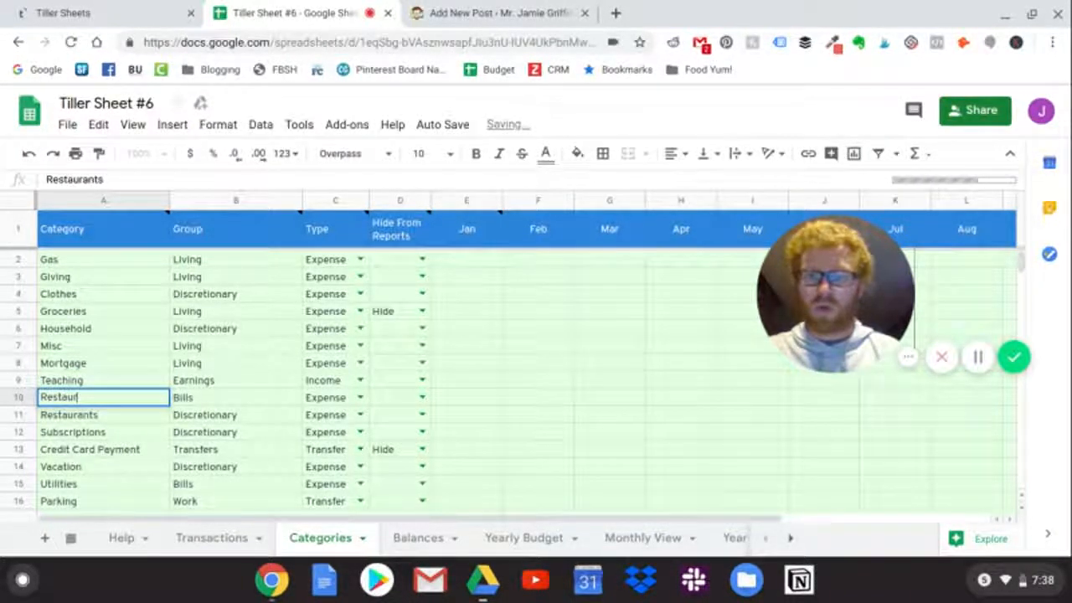
pyautogui.write('ant')
pyautogui.press('BackSpace')
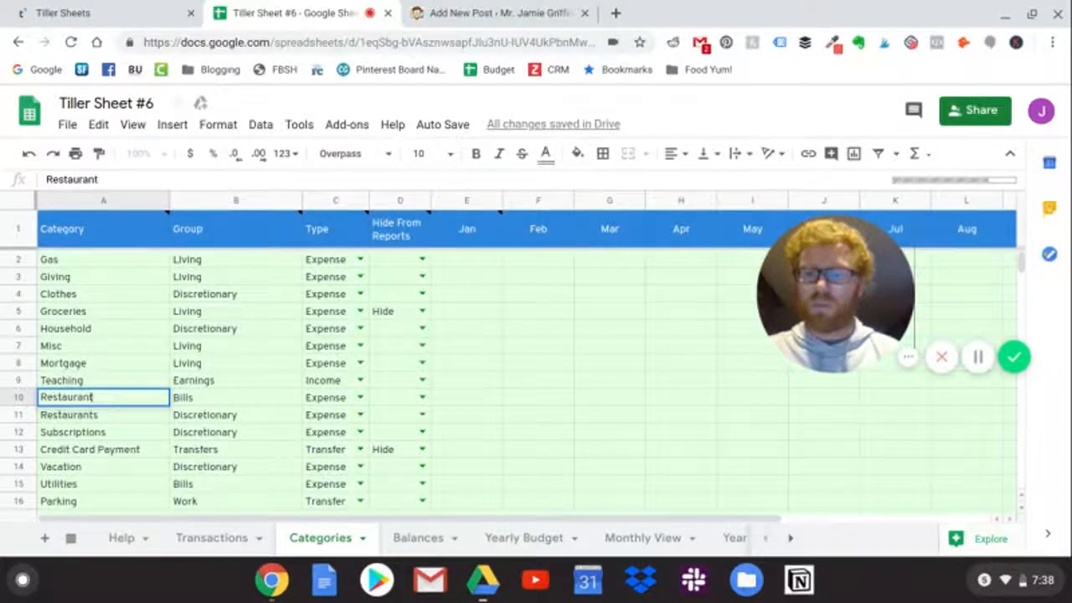
pyautogui.press('Return')
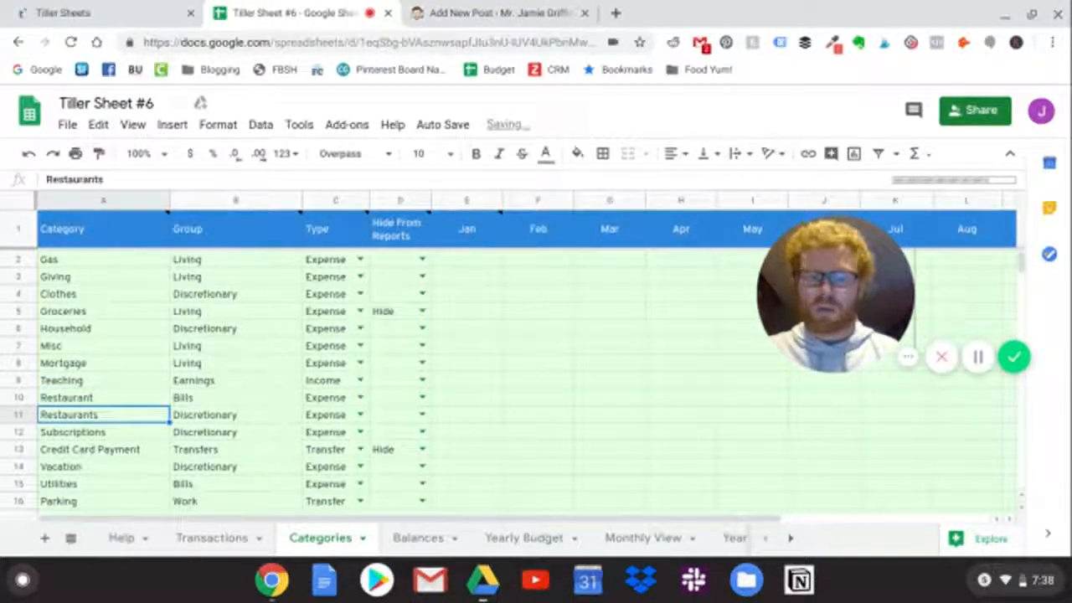
pyautogui.write('Going out')
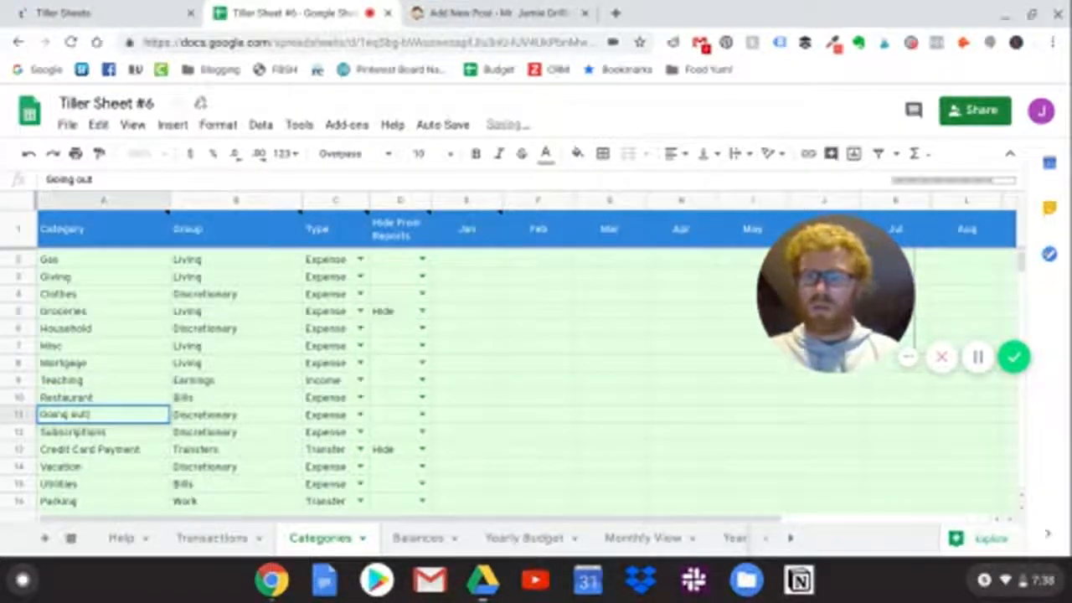
pyautogui.write(' to eat')
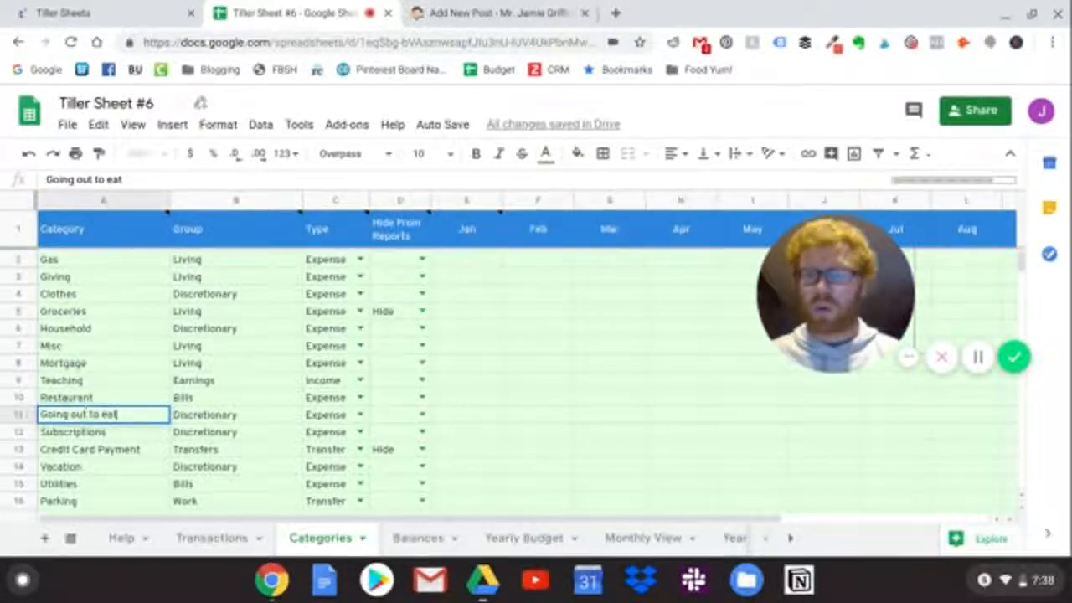
pyautogui.press('Return')
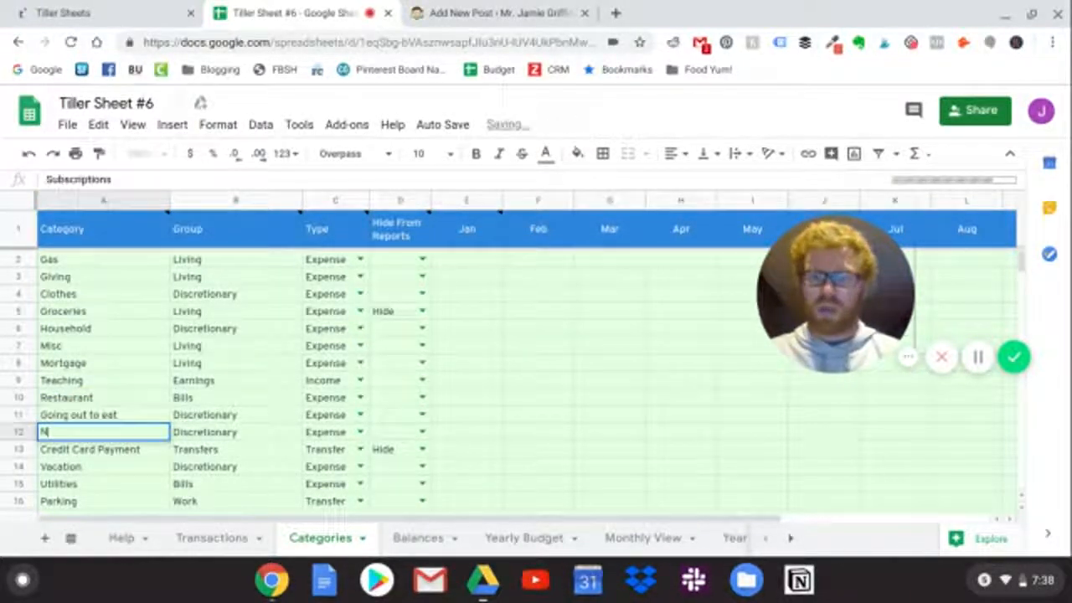
# Rename the Subscriptions category in A12 as Hulu.
pyautogui.press('BackSpace')
pyautogui.write('Hulu')
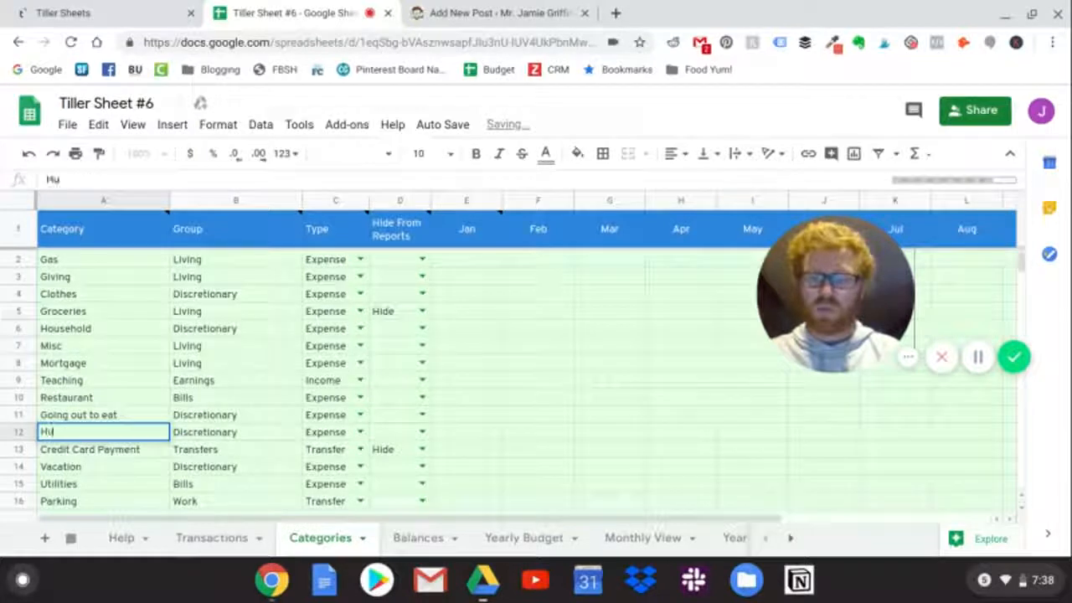
pyautogui.scroll(-2, 104, 465)
pyautogui.click(112, 470)
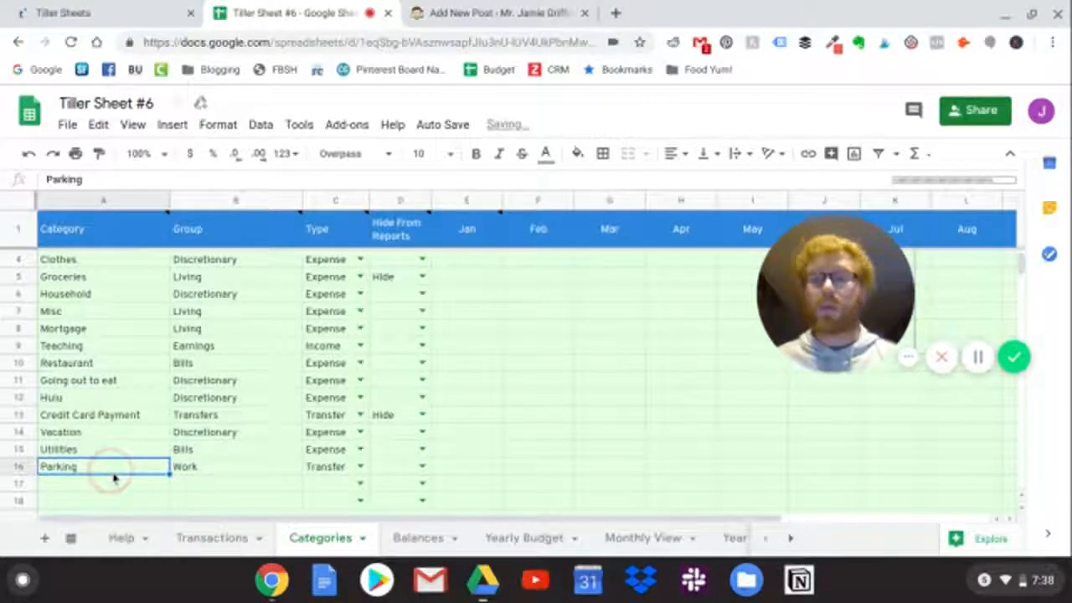
pyautogui.scroll(2, 72, 476)
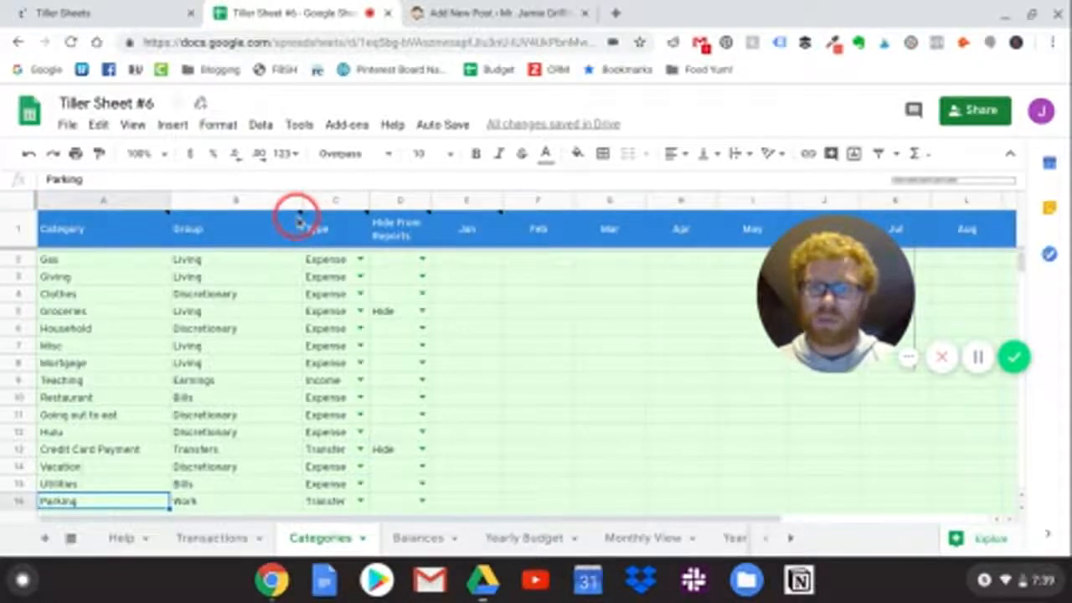
# Set the group of the Gas category in B2 to Car.
pyautogui.moveTo(298, 216)
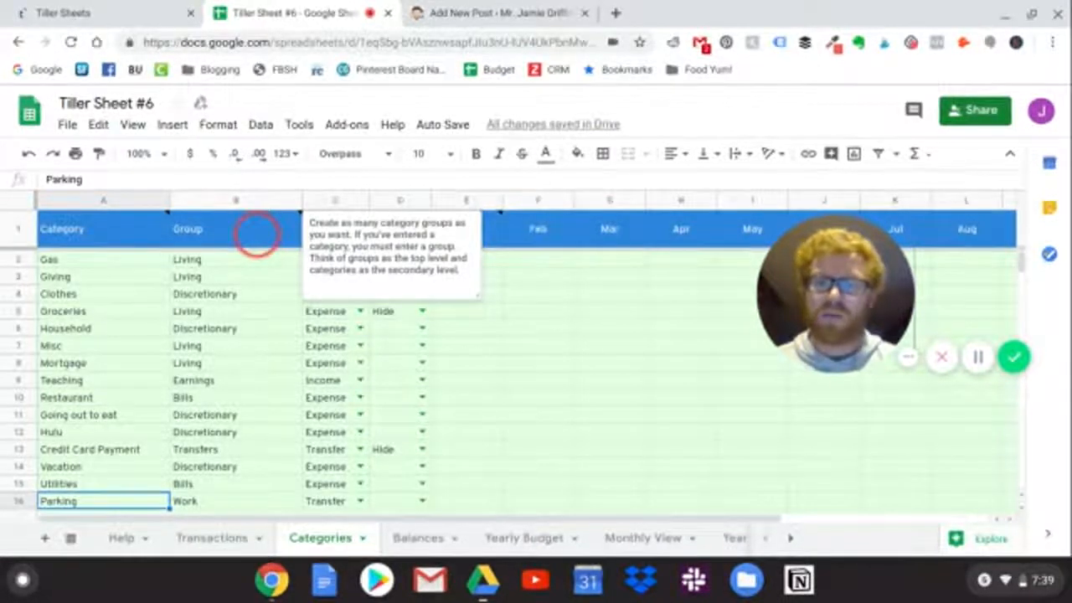
pyautogui.click(259, 264)
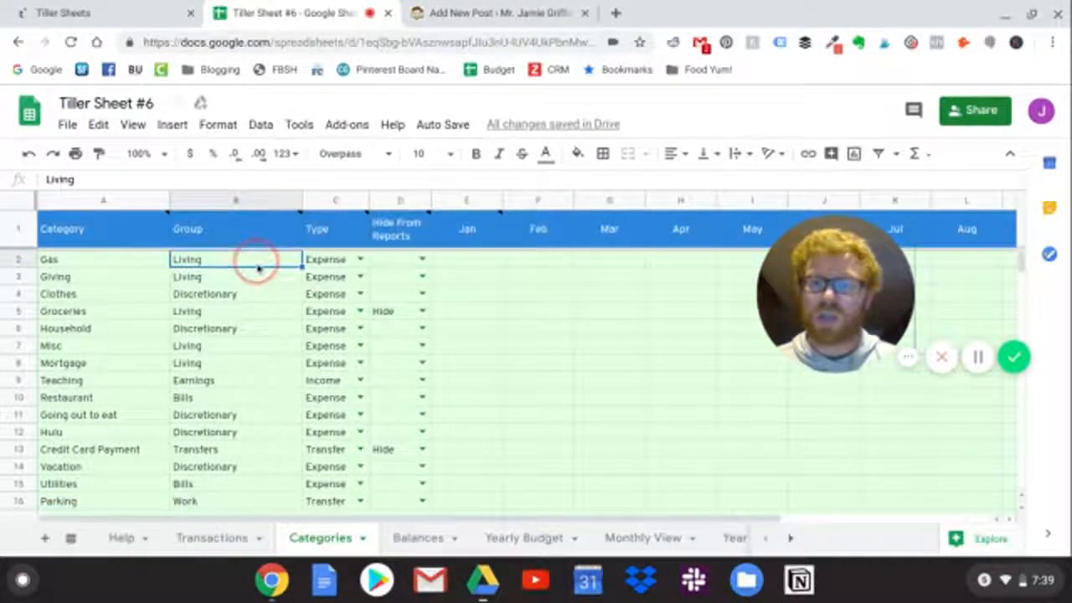
pyautogui.click(250, 264)
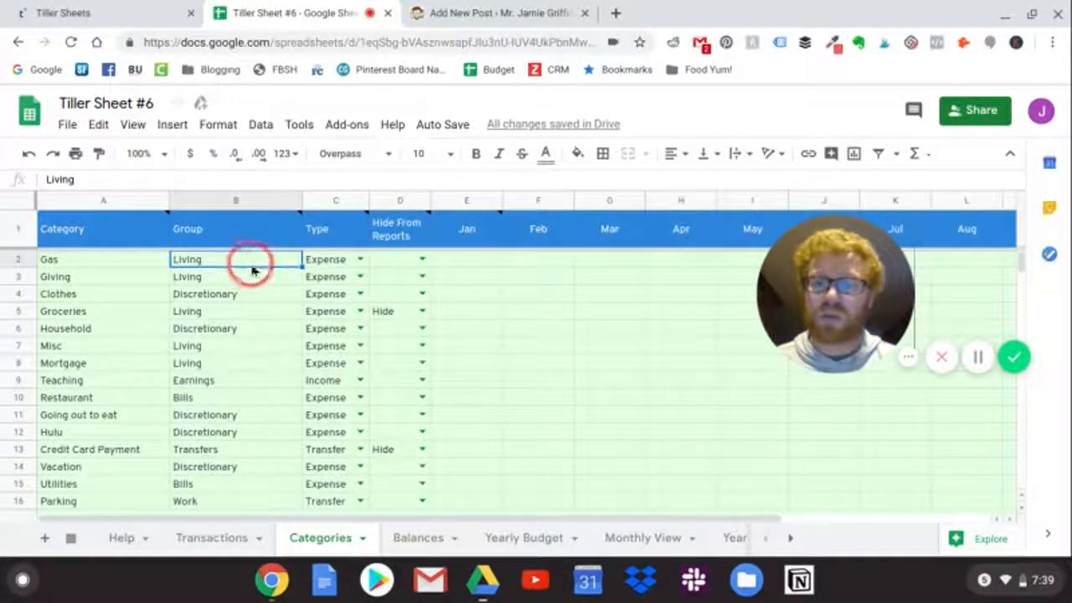
pyautogui.write('Car')
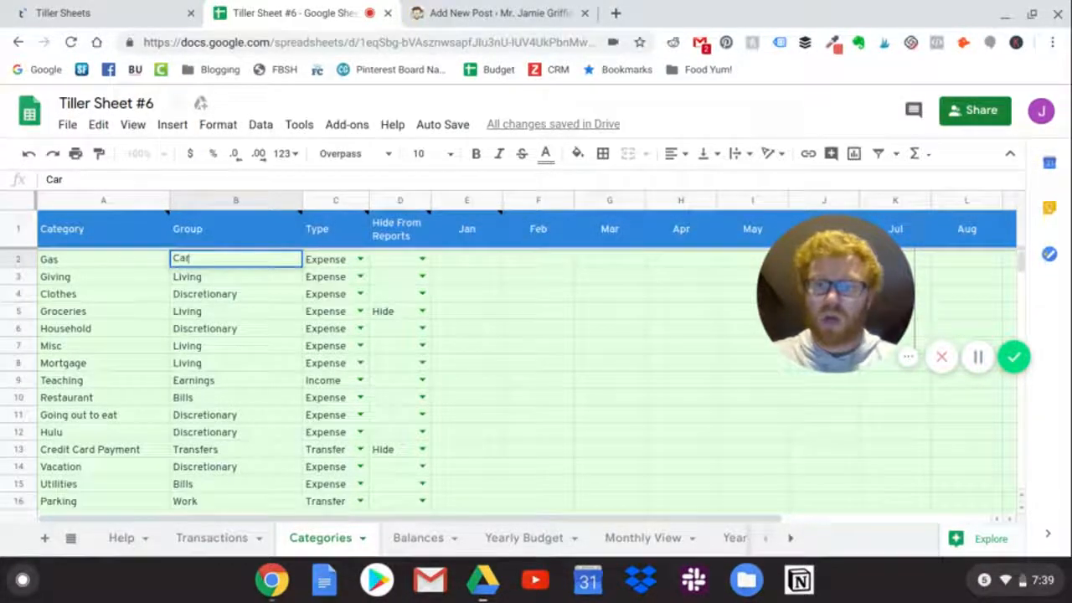
# Set the group of the Giving category in B3 to Gifts.
pyautogui.click(262, 282)
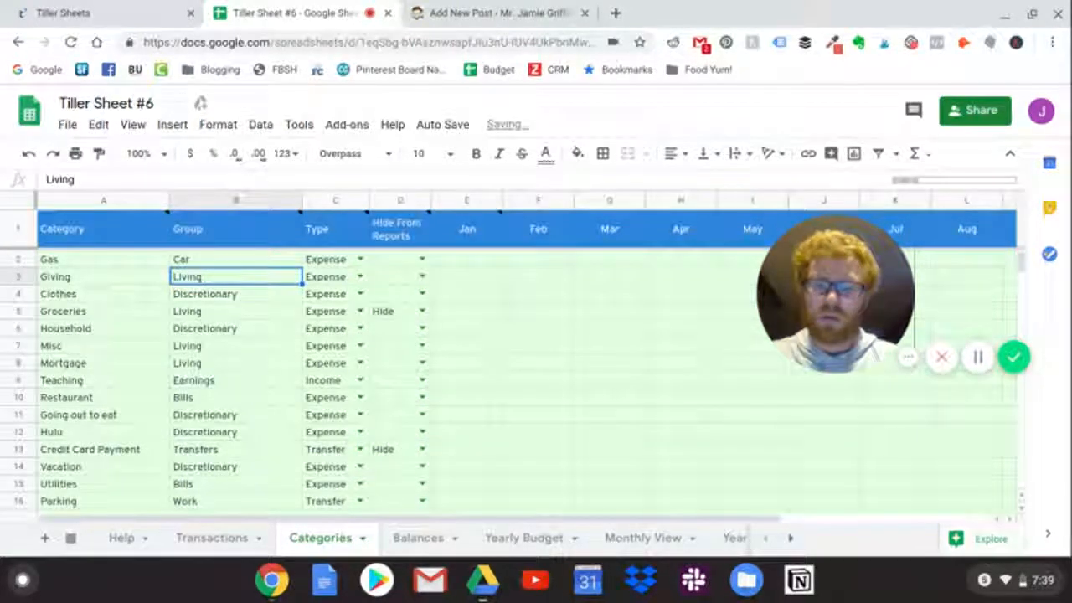
pyautogui.write('Gift')
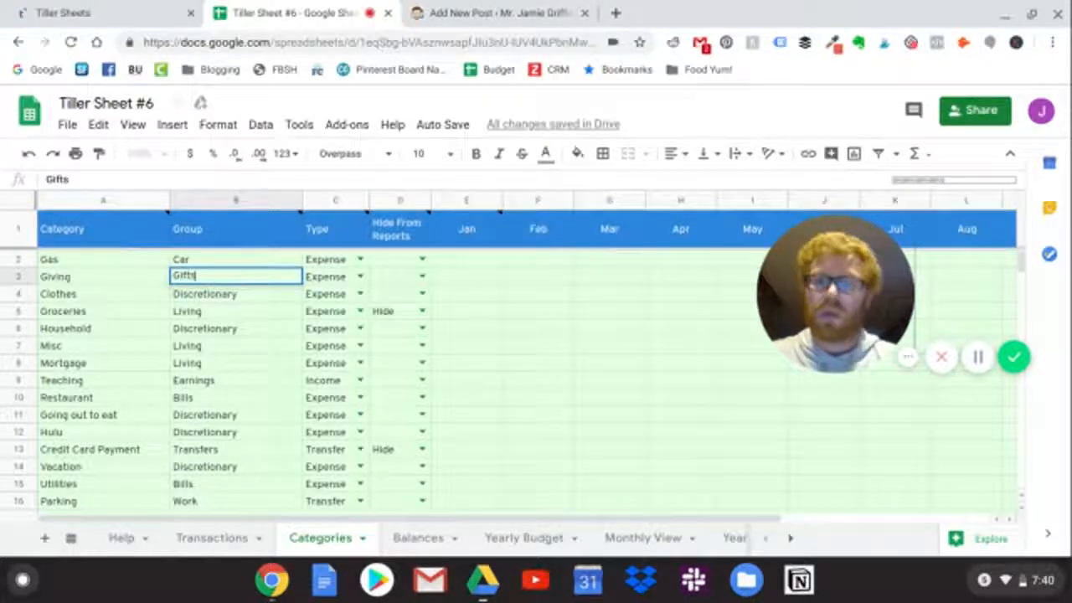
pyautogui.write('s')
pyautogui.press('Return')
pyautogui.click(263, 289)
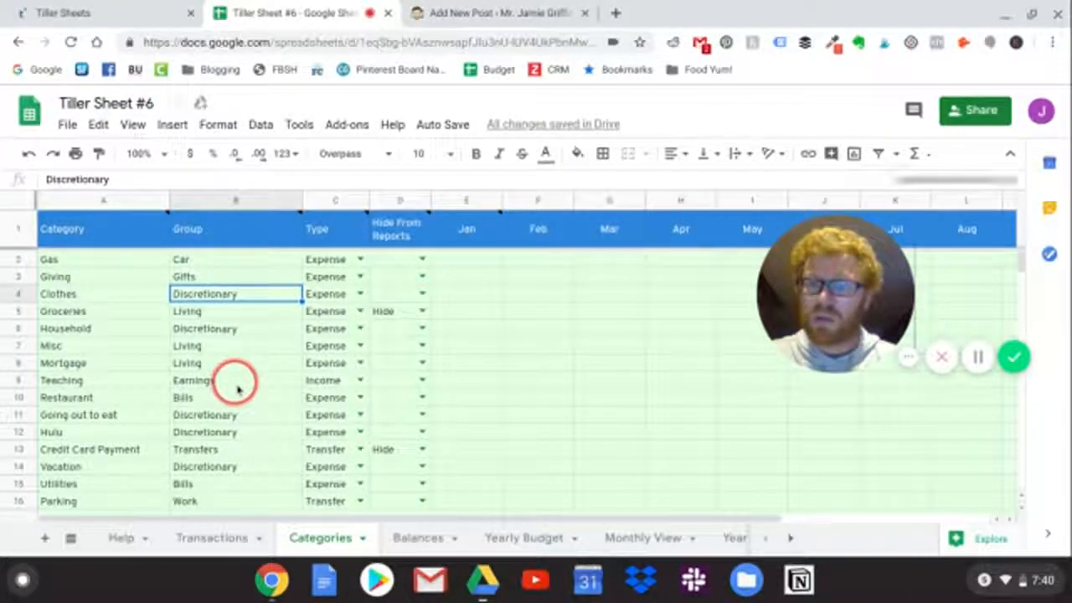
# Set the group to Income for the Teaching and Restaurant categories and to Food for Going out to eat.
pyautogui.click(237, 384)
pyautogui.write('Income')
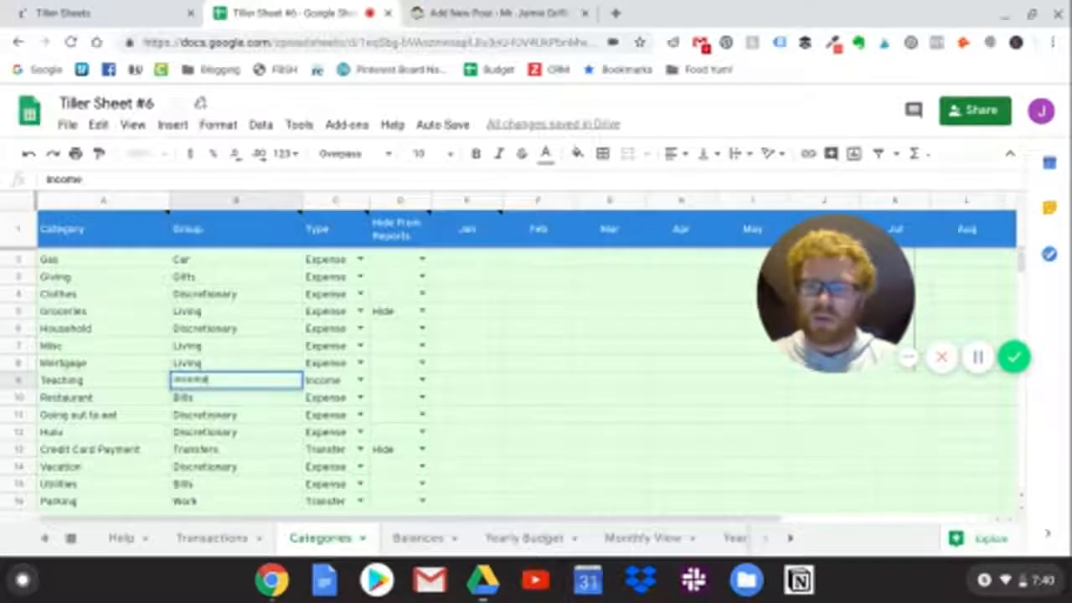
pyautogui.press('Return')
pyautogui.write('Income')
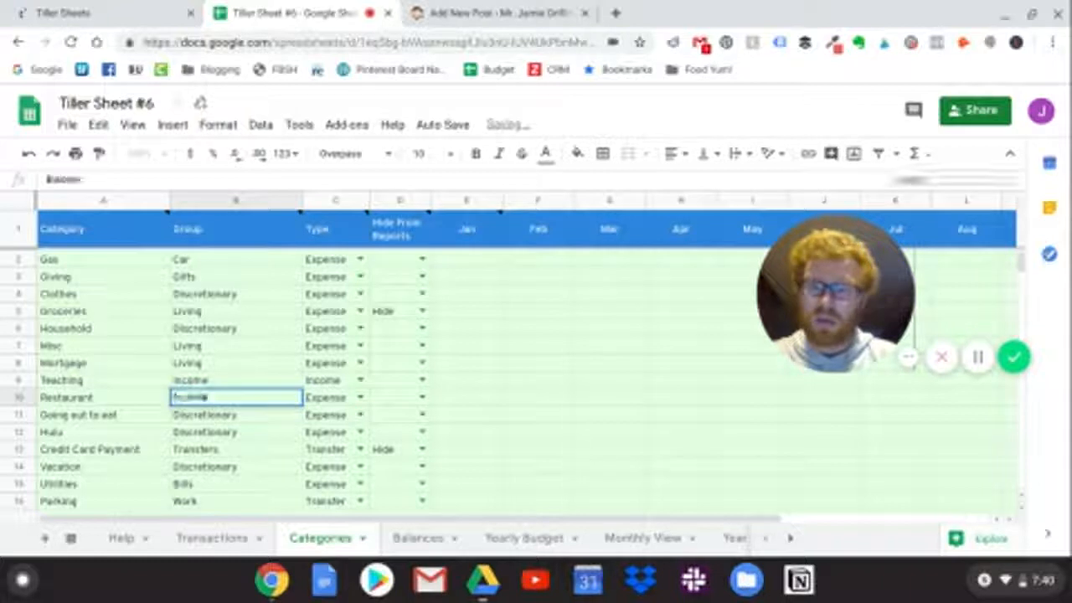
pyautogui.press('Return')
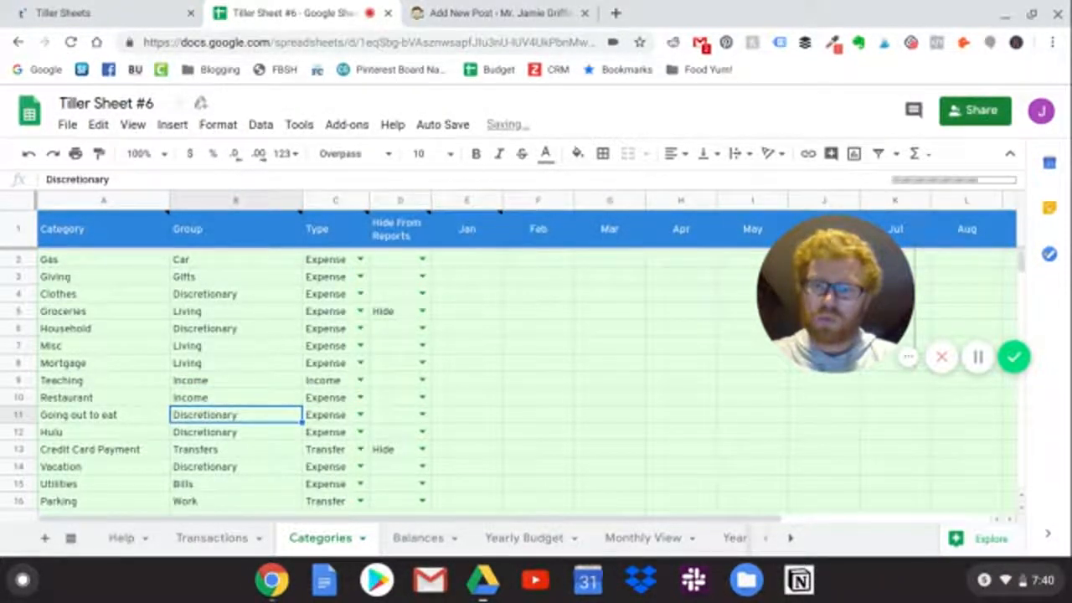
pyautogui.write('Food')
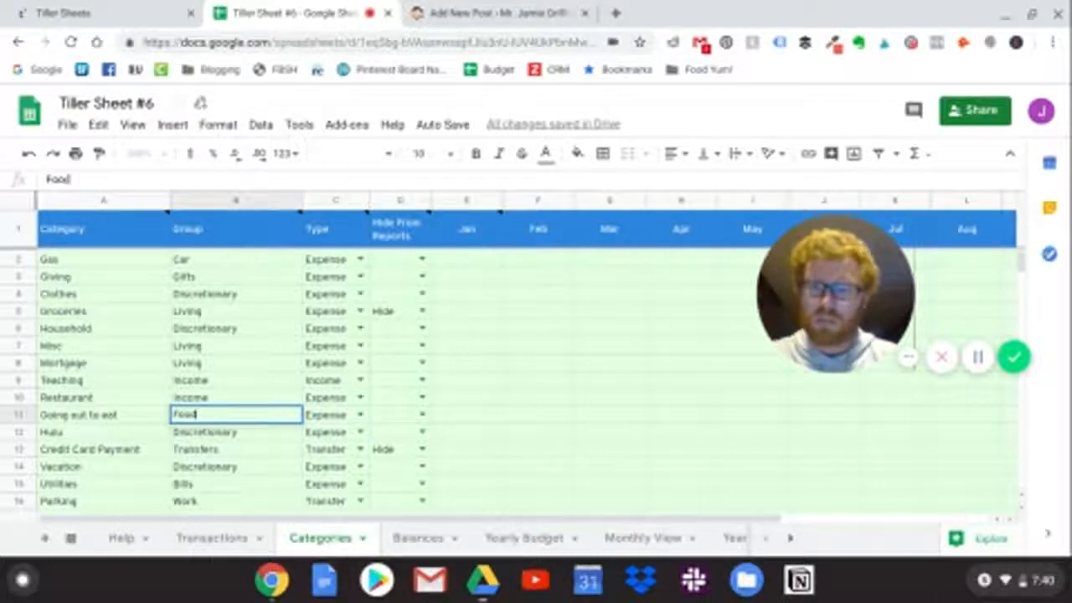
pyautogui.press('Return')
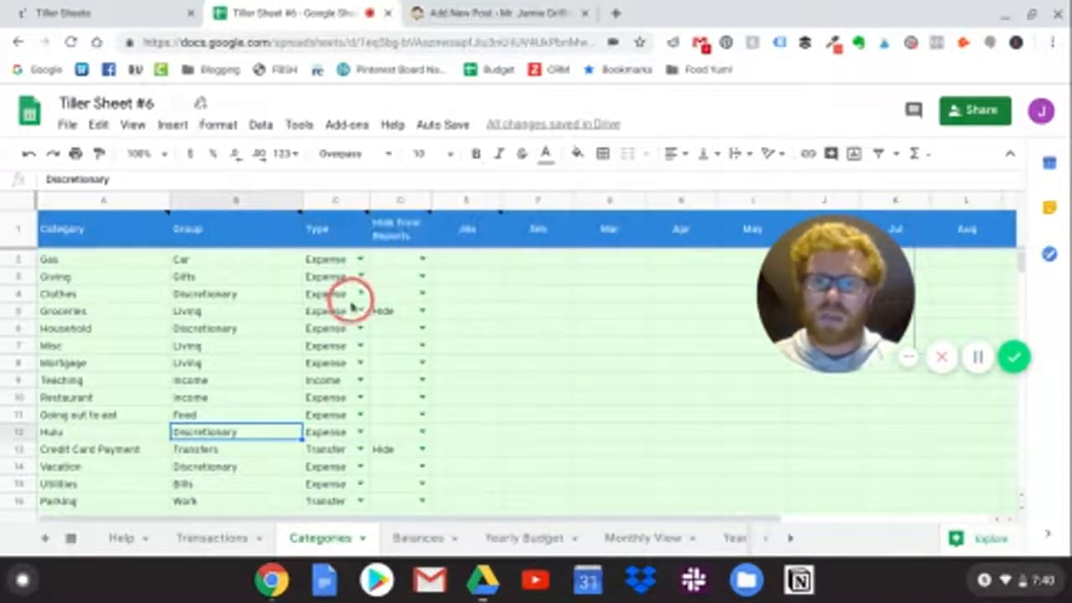
# Set the type of the Restaurant category in C10 to Income.
pyautogui.moveTo(334, 242)
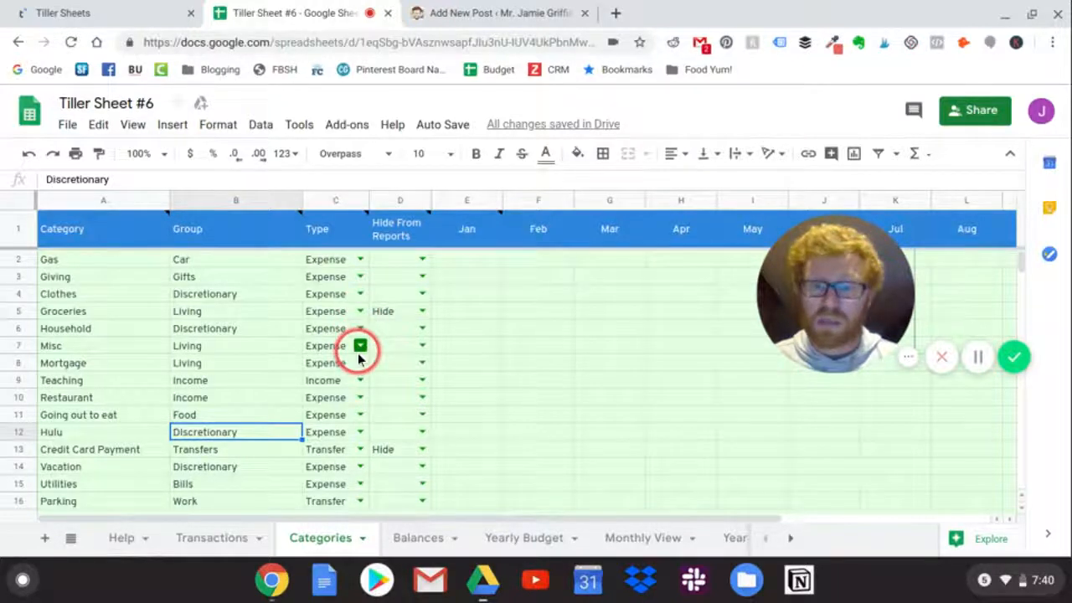
pyautogui.click(359, 399)
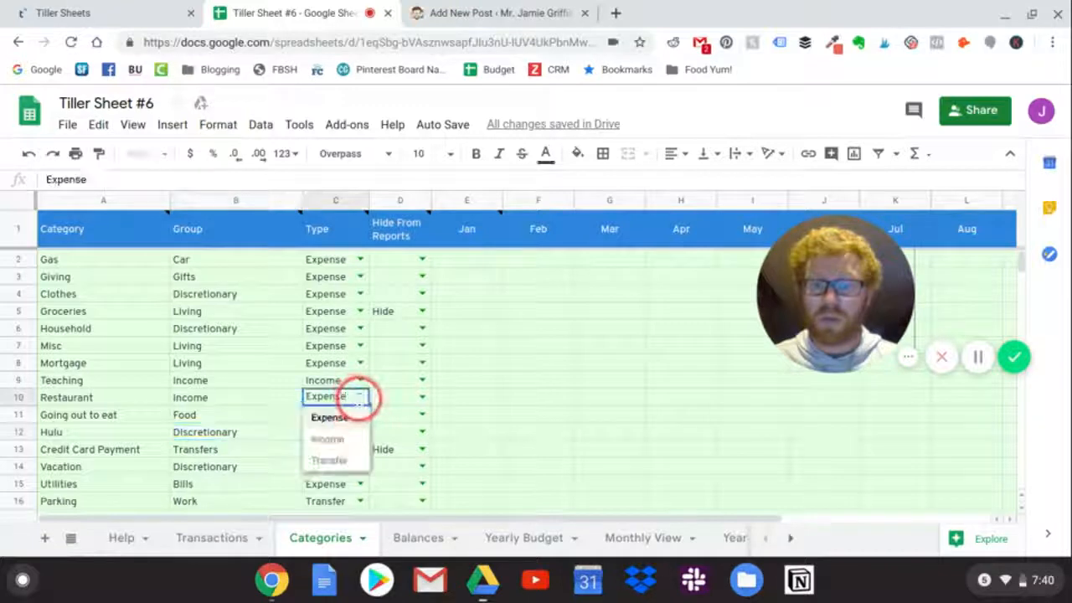
pyautogui.click(347, 448)
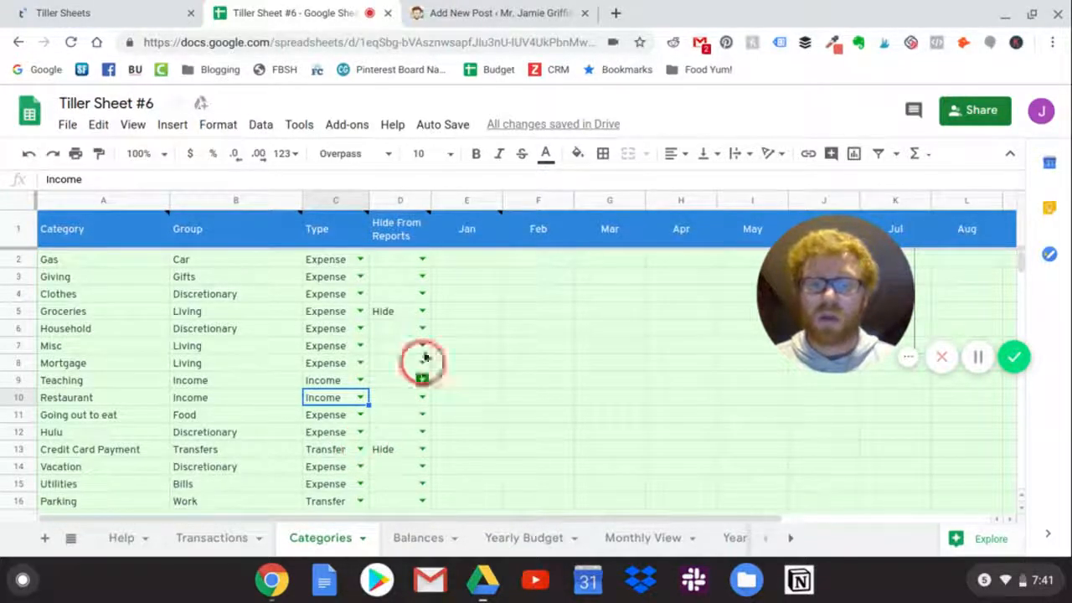
# Clear the Hide From Reports setting of the Groceries category in D5.
pyautogui.moveTo(410, 243)
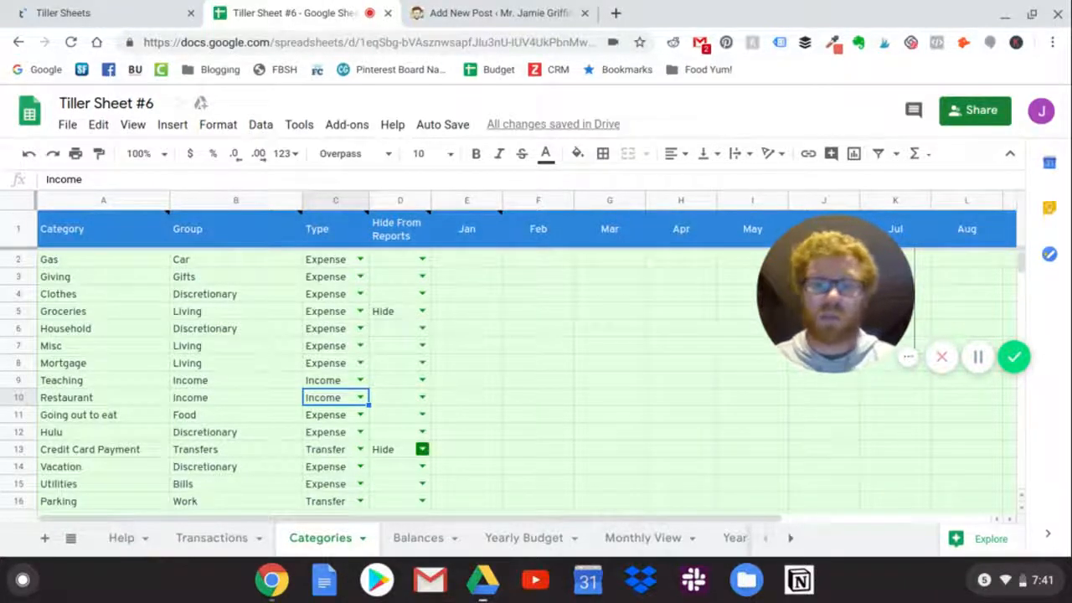
pyautogui.click(422, 313)
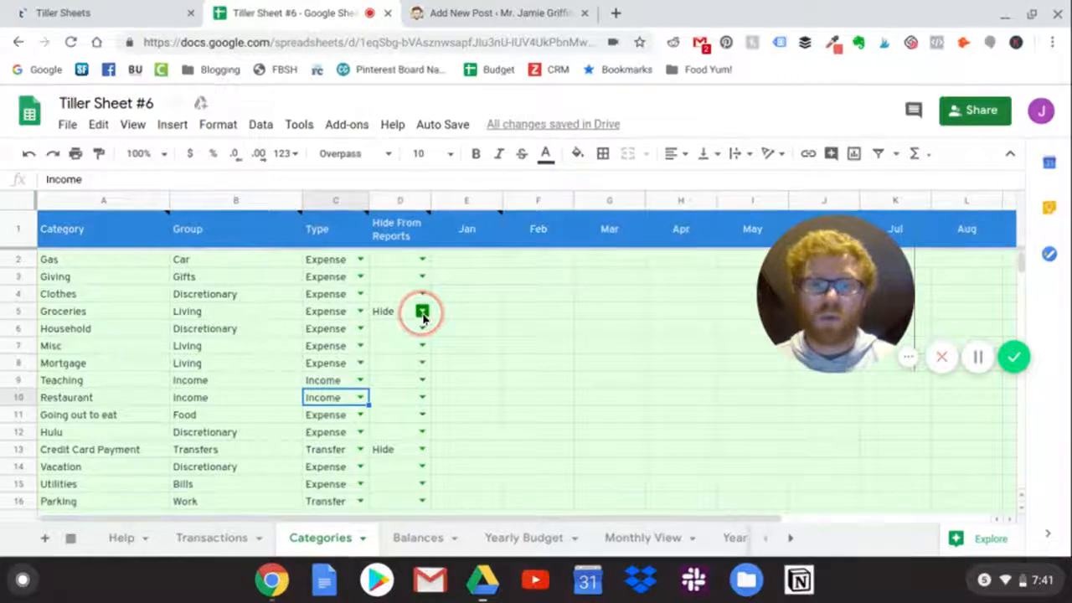
pyautogui.click(397, 378)
pyautogui.click(398, 316)
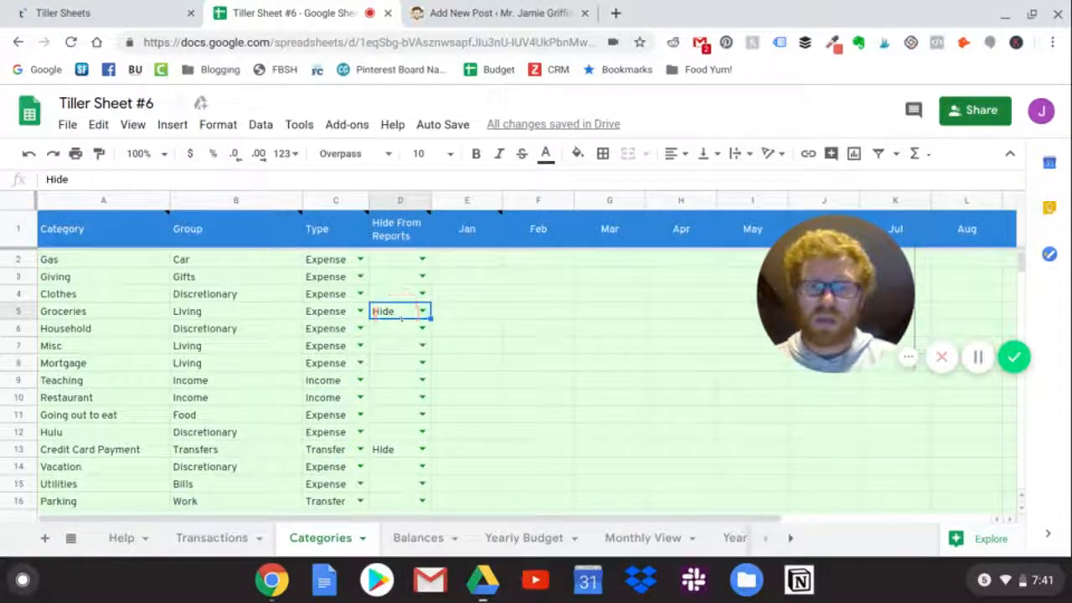
pyautogui.press('Delete')
pyautogui.click(395, 317)
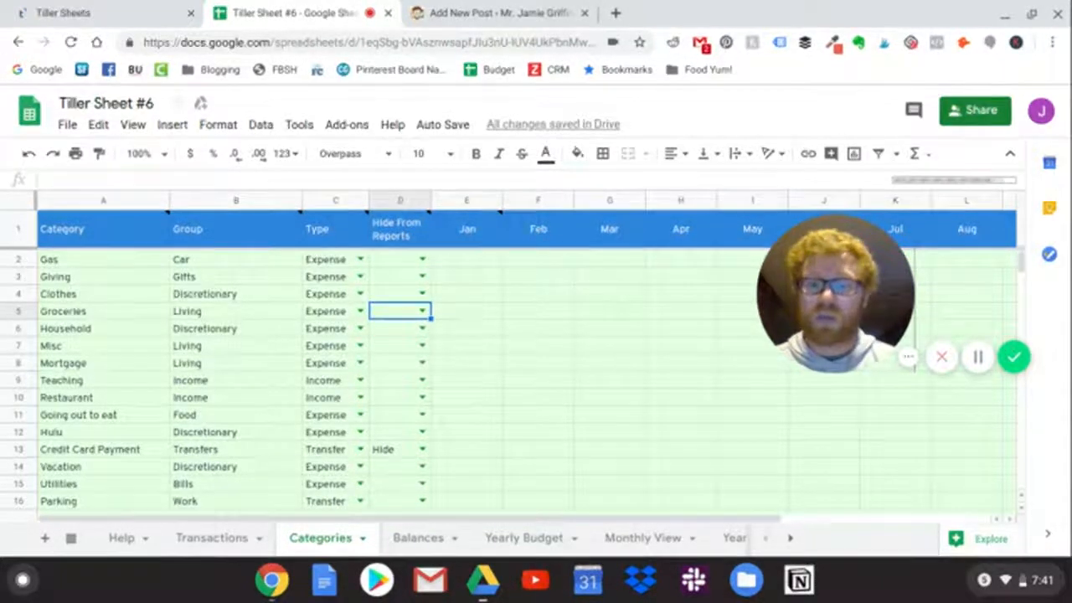
# Switch to the Transactions sheet.
pyautogui.click(222, 536)
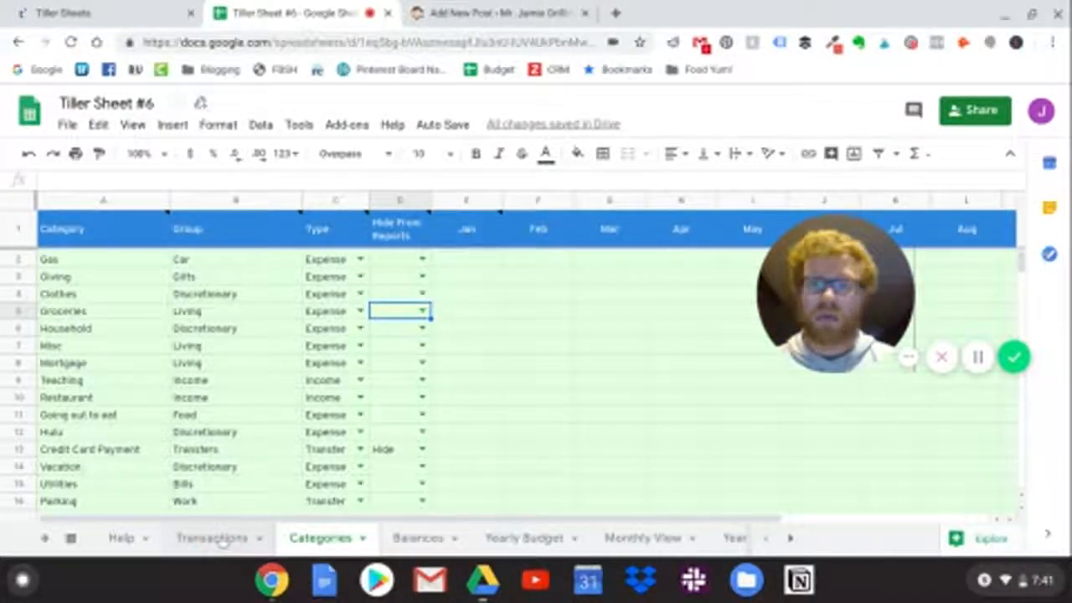
pyautogui.click(220, 539)
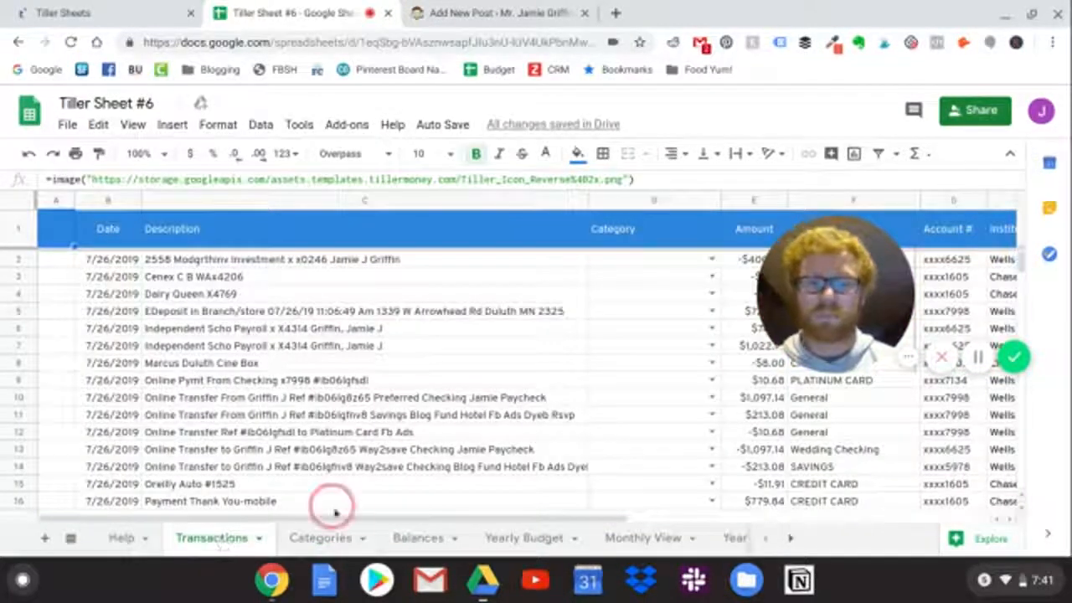
pyautogui.moveTo(582, 192); pyautogui.dragTo(526, 152)
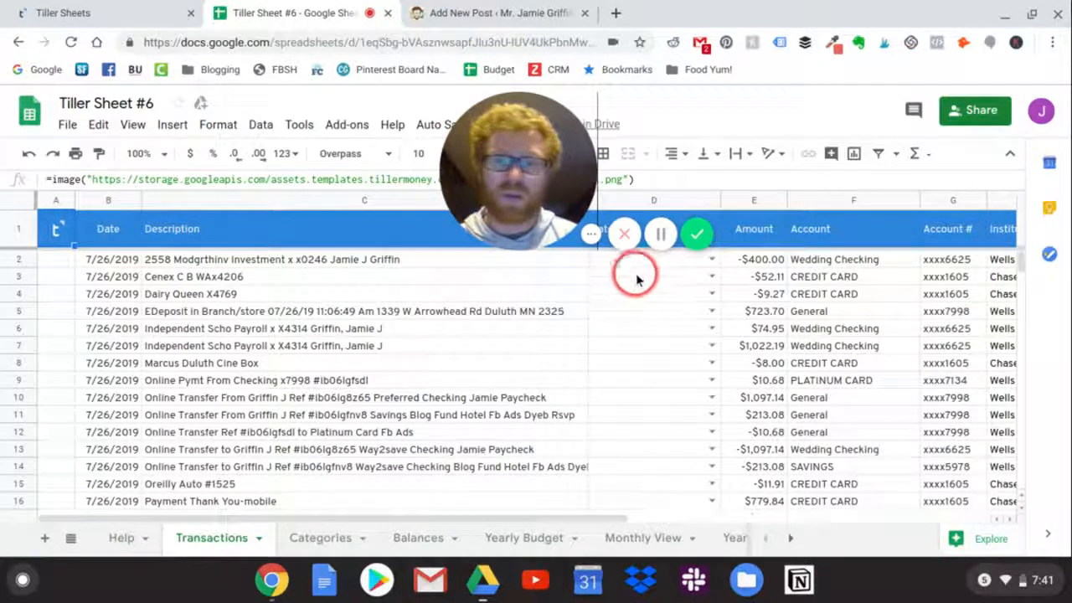
pyautogui.moveTo(516, 209); pyautogui.dragTo(398, 210)
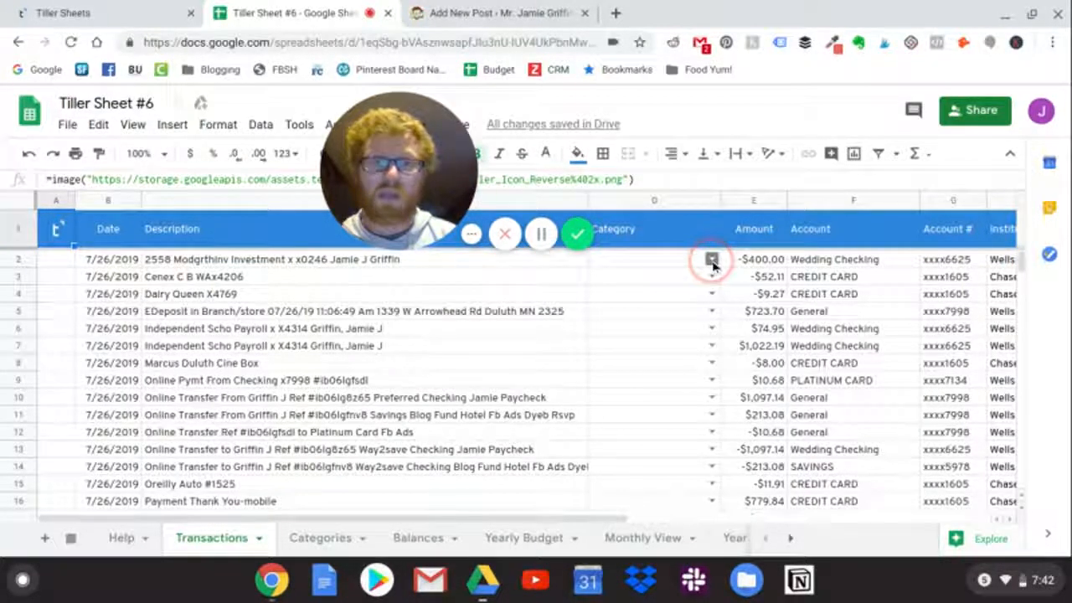
# Examine the category choices offered for the first transaction in D2 without assigning one.
pyautogui.click(711, 261)
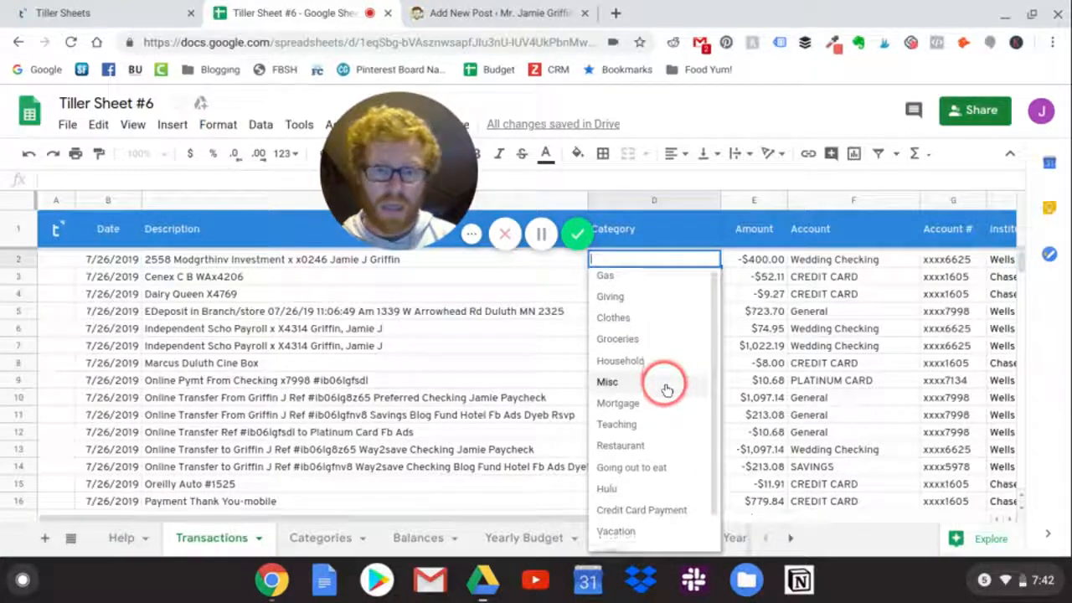
pyautogui.scroll(-1, 667, 389)
pyautogui.scroll(2, 665, 388)
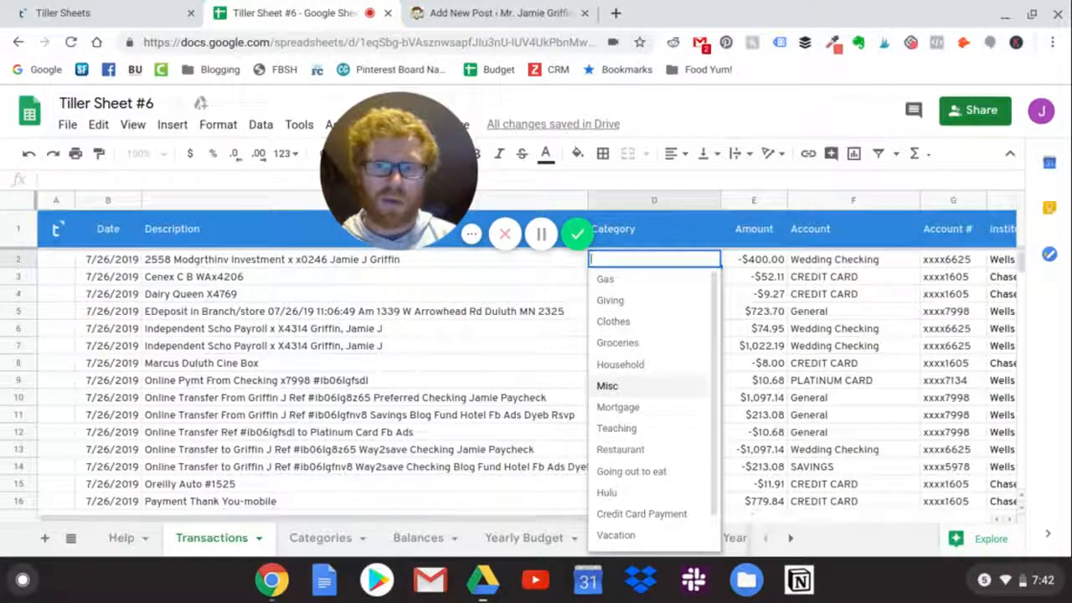
pyautogui.scroll(-1, 677, 387)
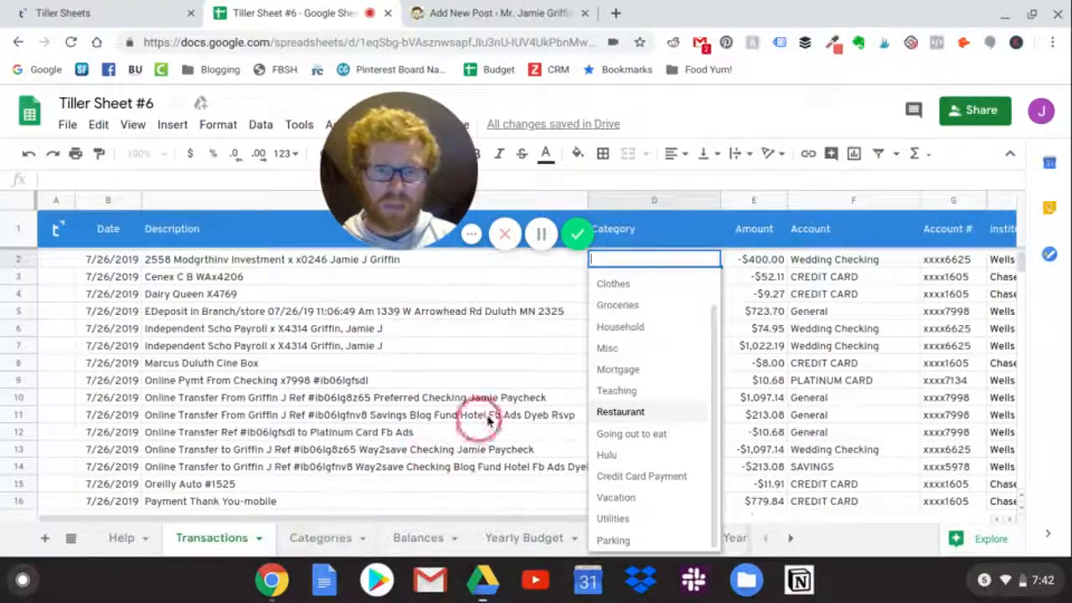
pyautogui.click(555, 329)
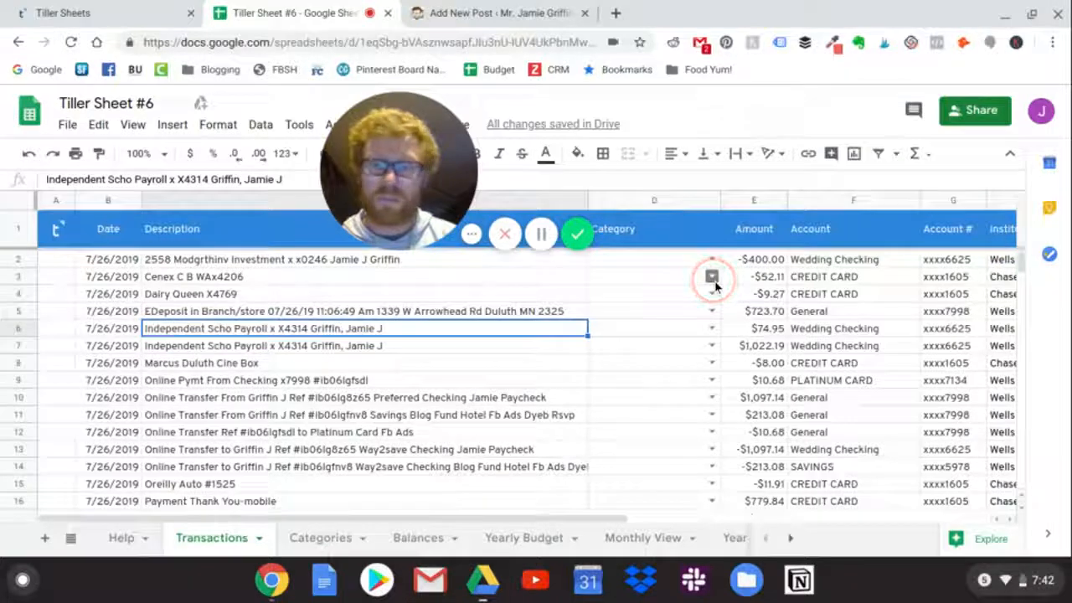
# Categorize the Cenex transaction in row 3 as Gas and the Dairy Queen transaction in row 4 as Going out to eat.
pyautogui.click(713, 279)
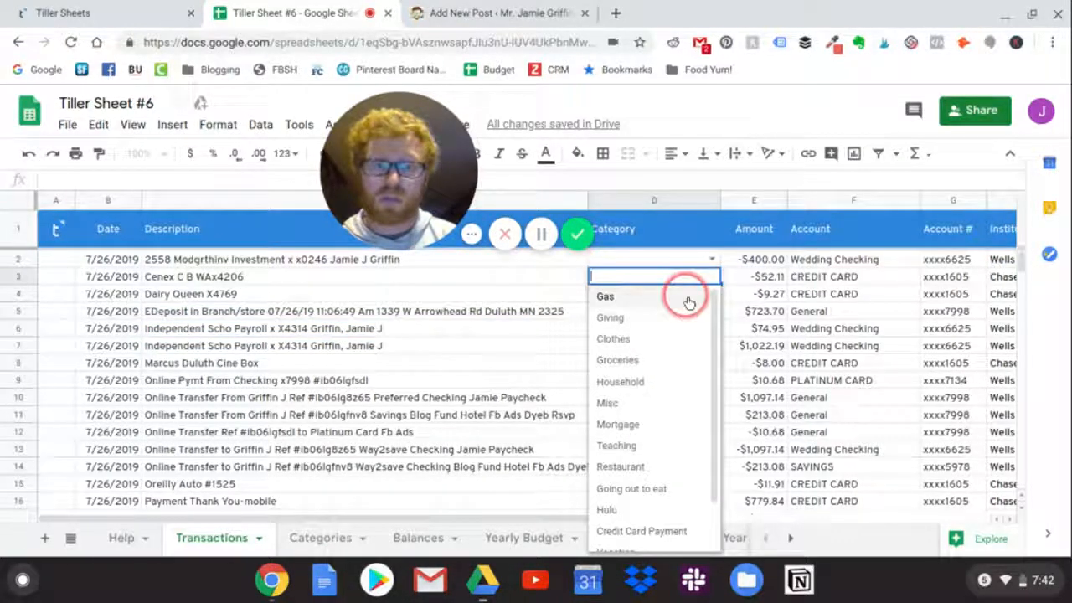
pyautogui.click(688, 298)
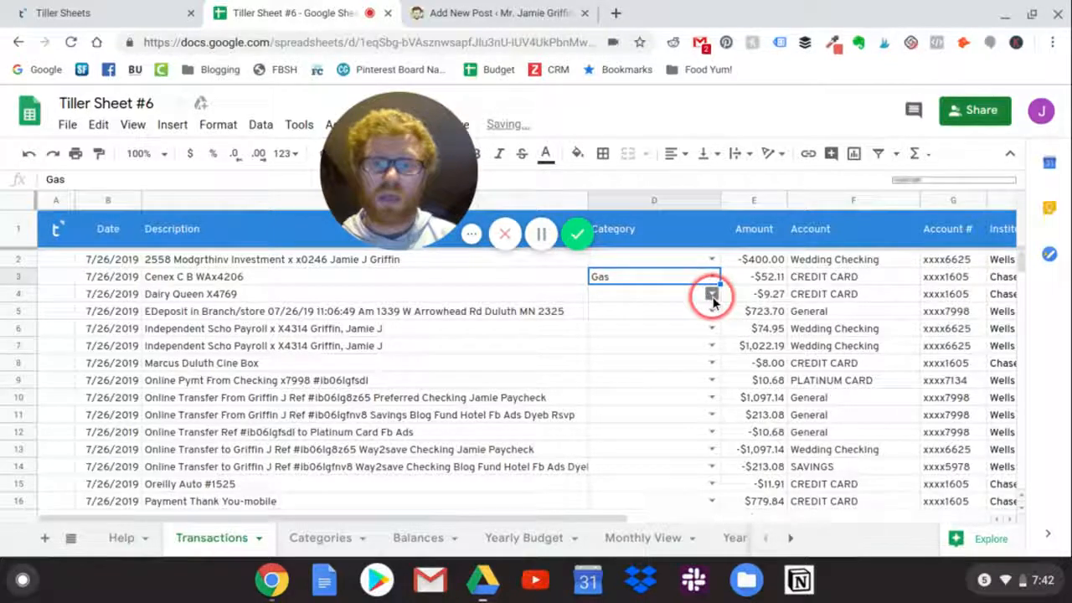
pyautogui.click(711, 294)
pyautogui.scroll(-2, 643, 412)
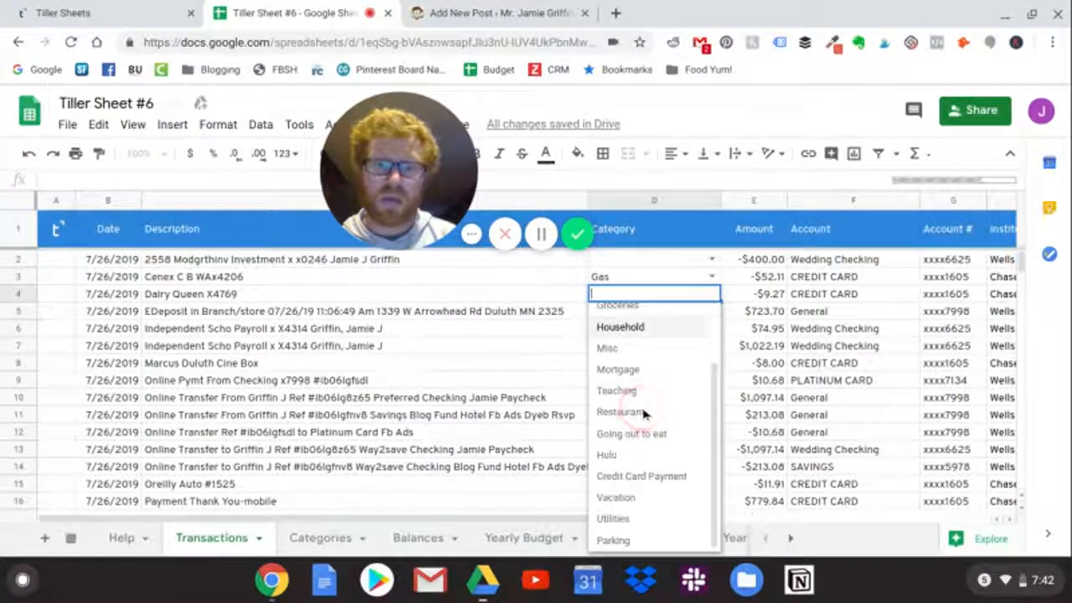
pyautogui.click(675, 435)
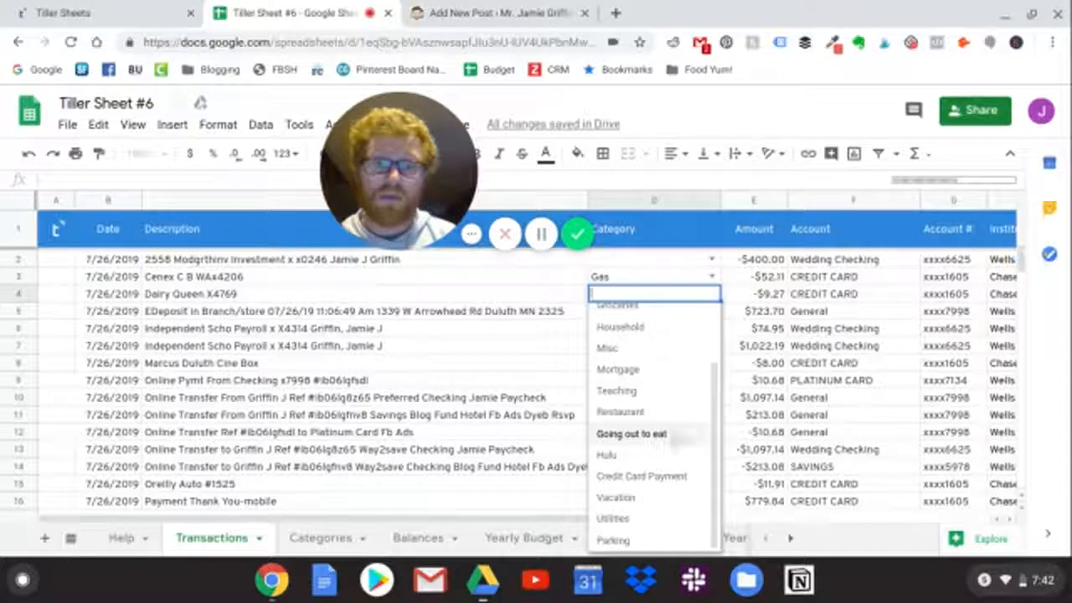
pyautogui.click(677, 441)
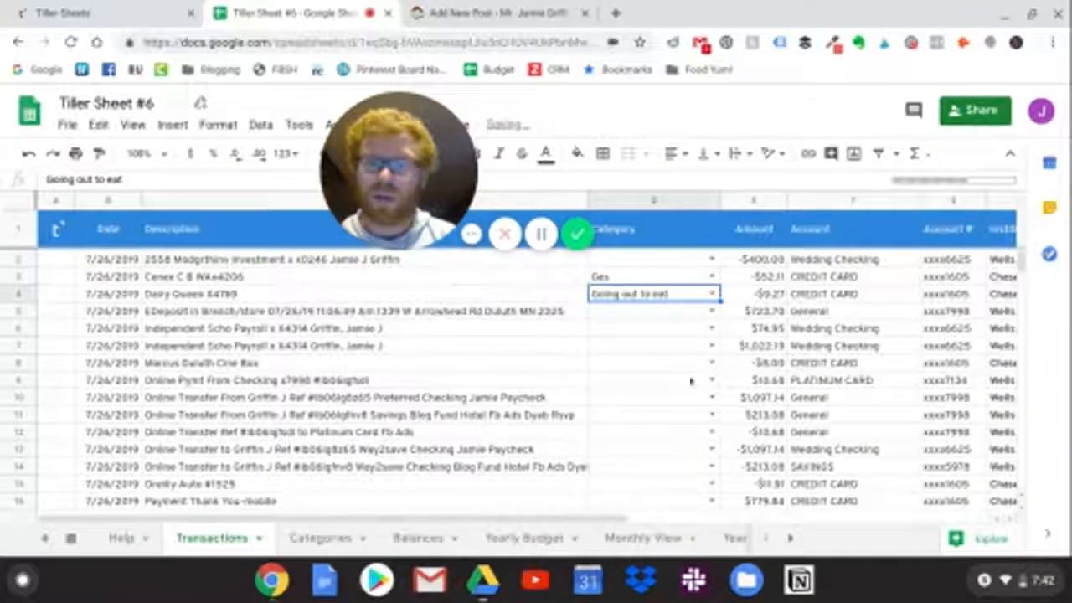
# Assign the Teaching category to both Independent Scho Payroll transactions in rows 6 and 7.
pyautogui.click(718, 318)
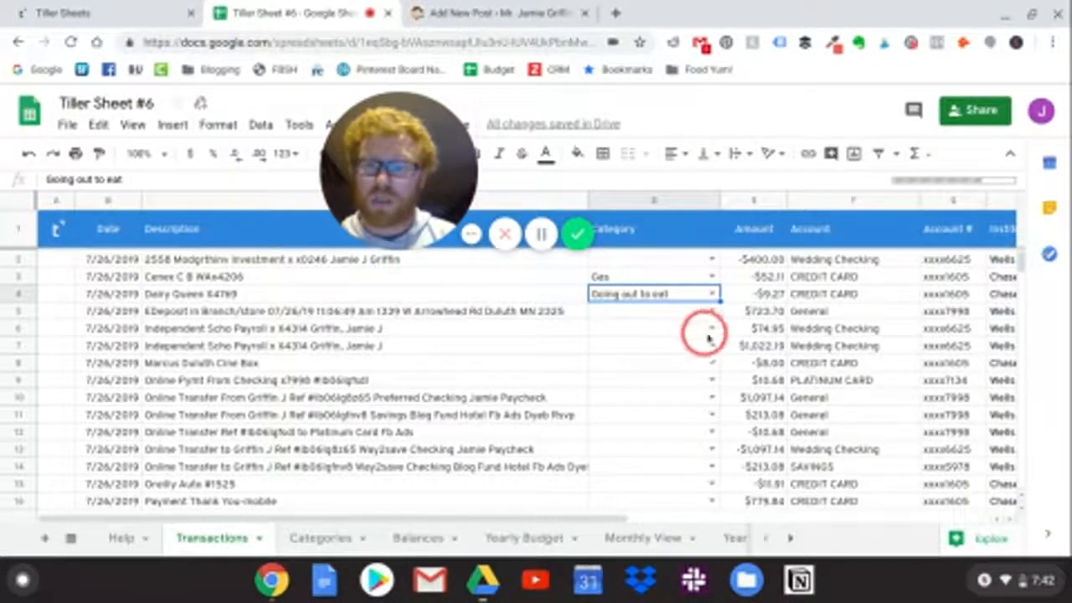
pyautogui.click(711, 329)
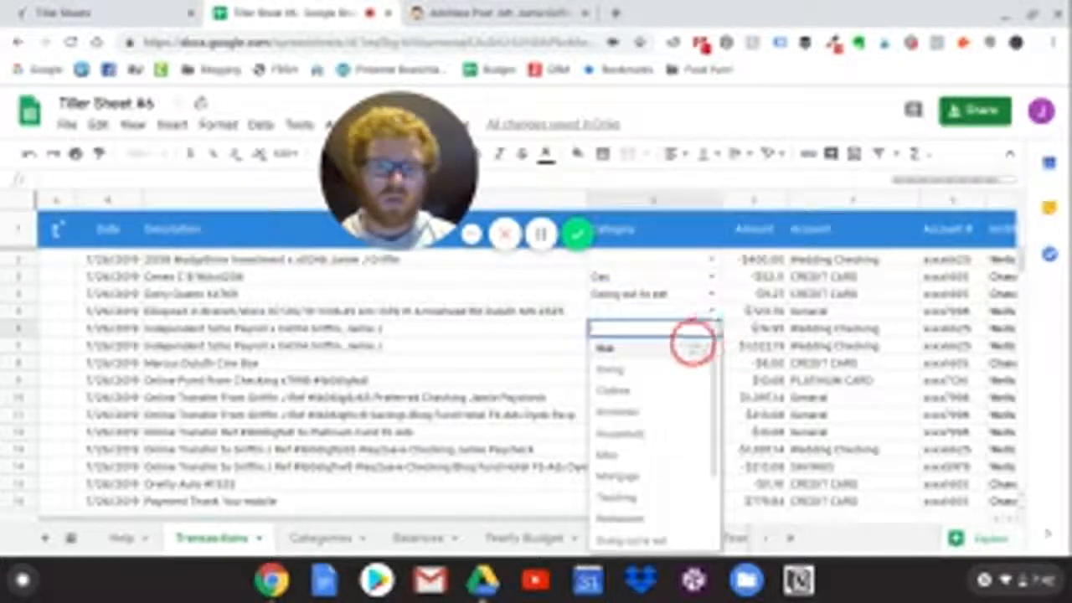
pyautogui.click(662, 499)
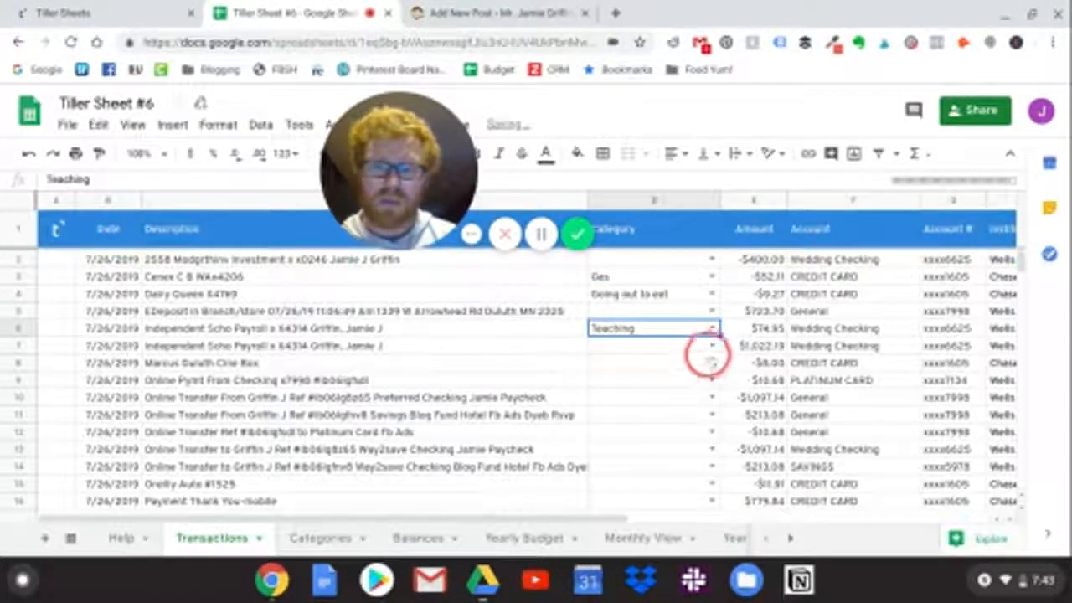
pyautogui.click(711, 348)
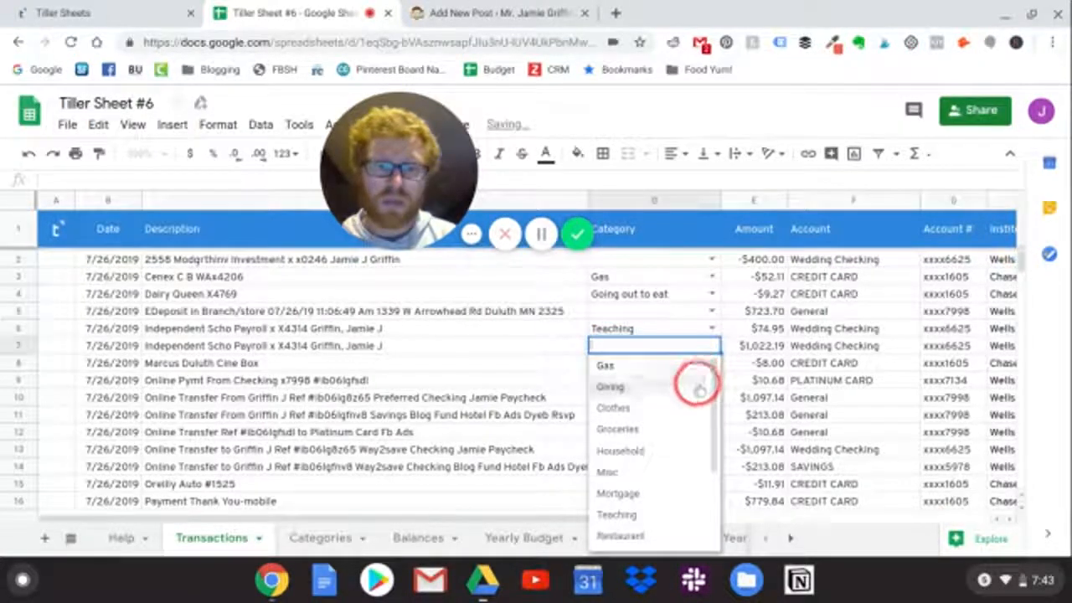
pyautogui.click(666, 515)
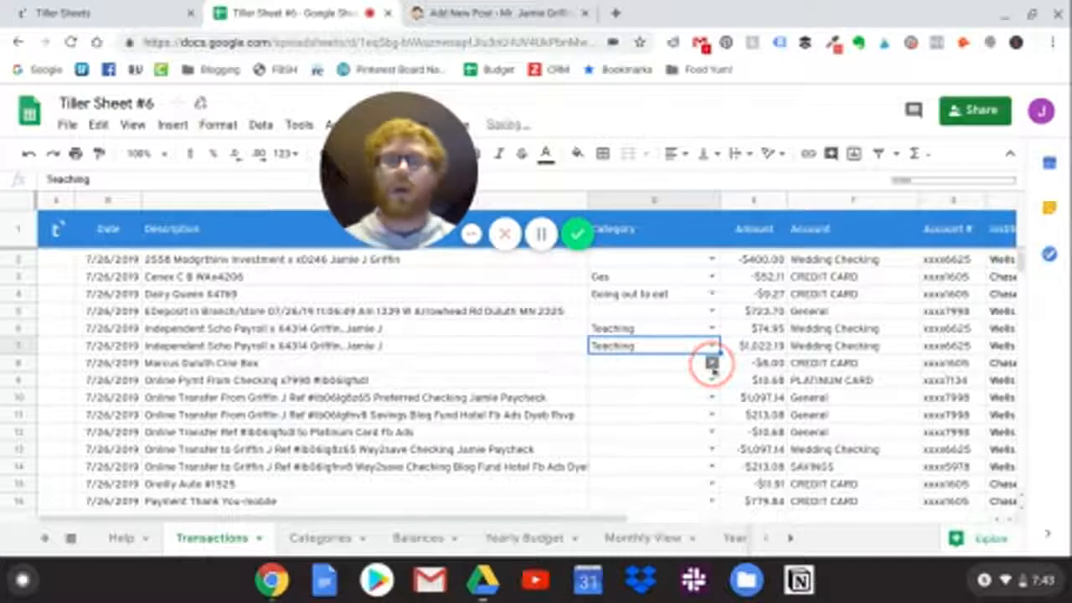
# Categorize the Marcus Duluth Cine Box transaction in row 8 as Misc.
pyautogui.click(710, 368)
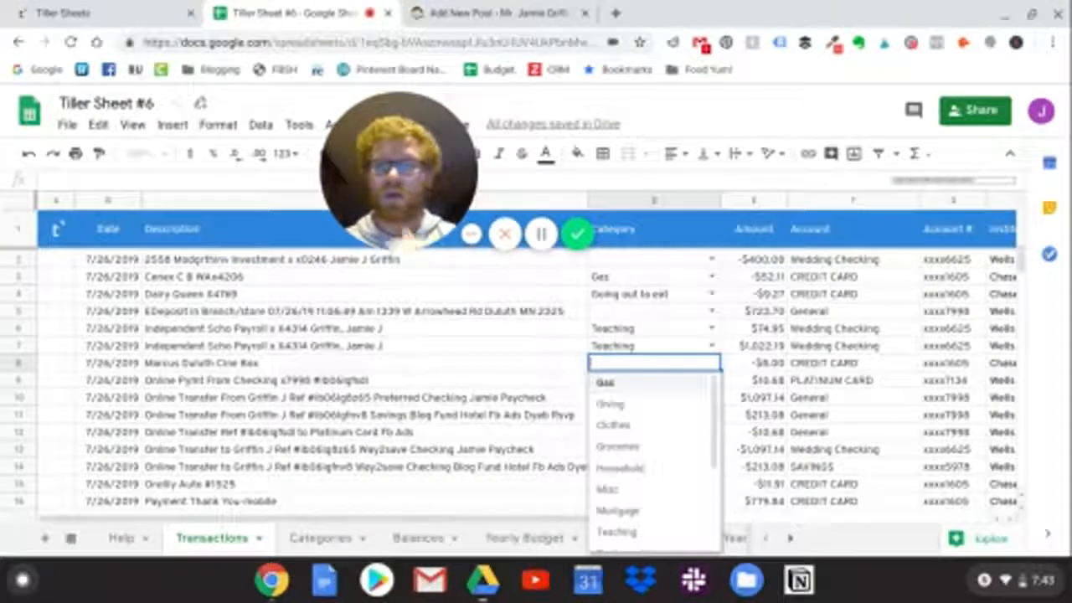
pyautogui.moveTo(682, 402); pyautogui.dragTo(663, 486)
pyautogui.scroll(1, 662, 486)
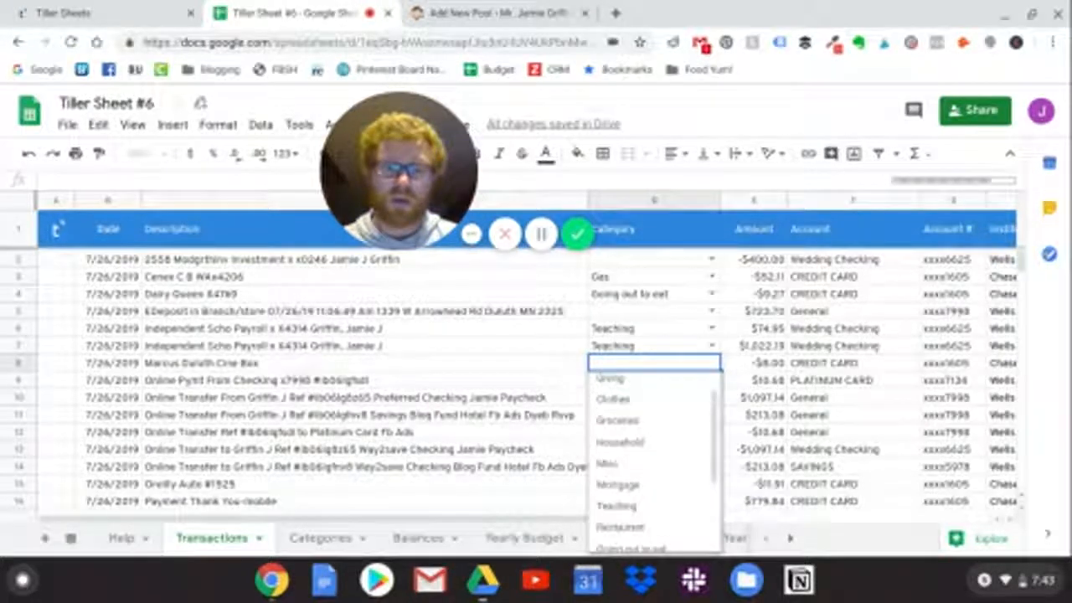
pyautogui.click(666, 459)
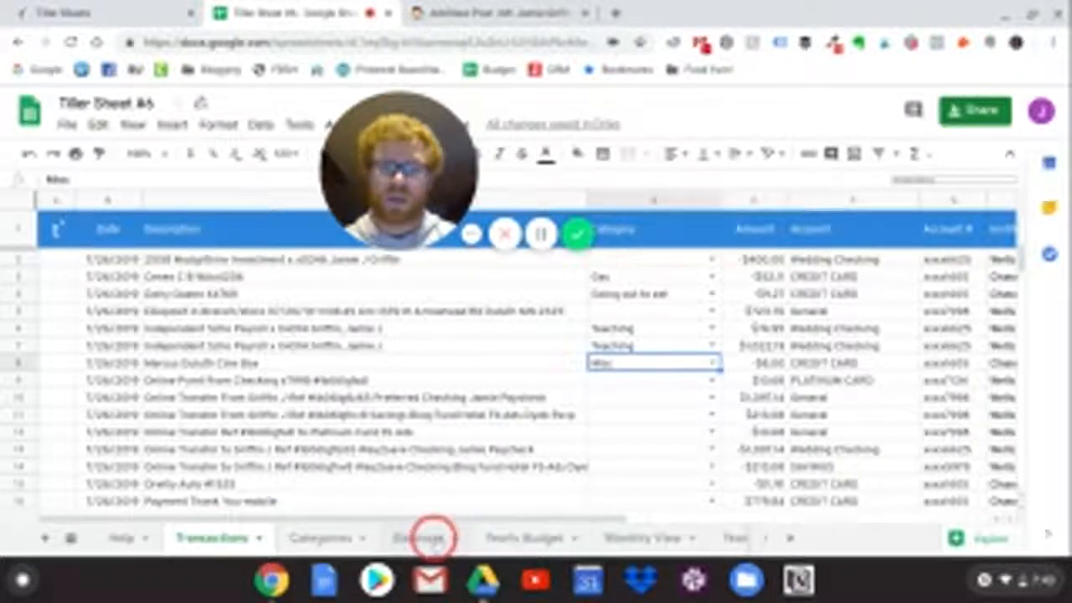
# Look through the workbook's other sheet names and return to the Categories sheet.
pyautogui.click(789, 540)
pyautogui.click(788, 540)
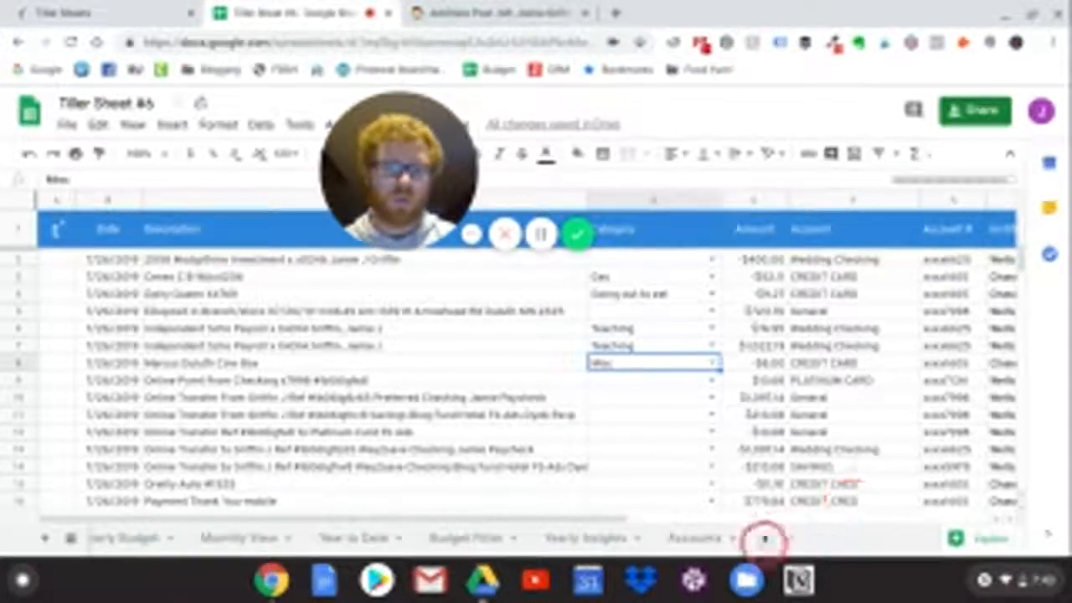
pyautogui.click(765, 539)
pyautogui.click(764, 539)
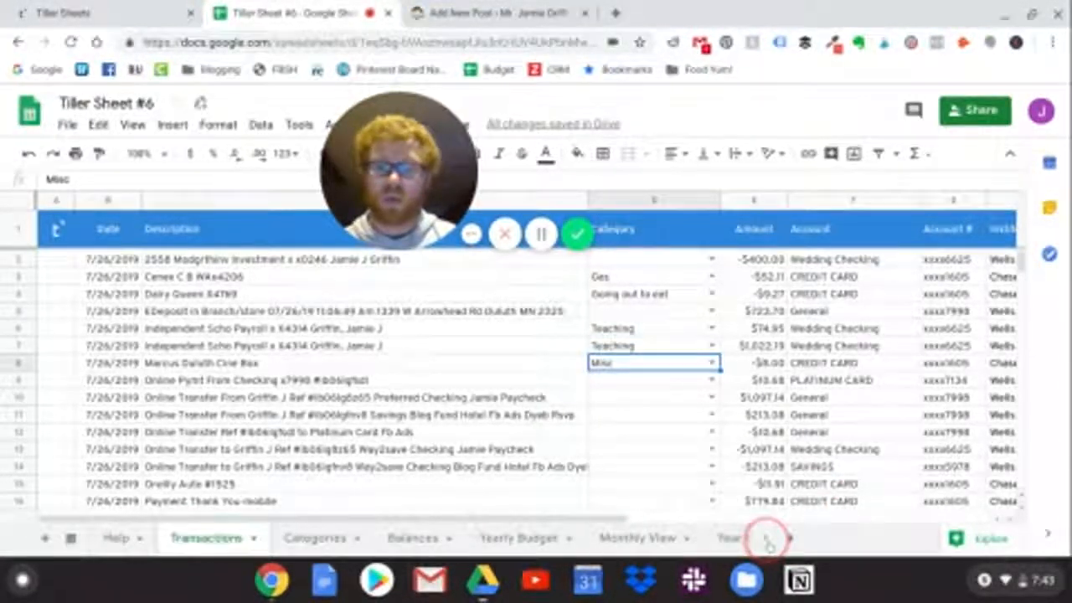
pyautogui.click(303, 539)
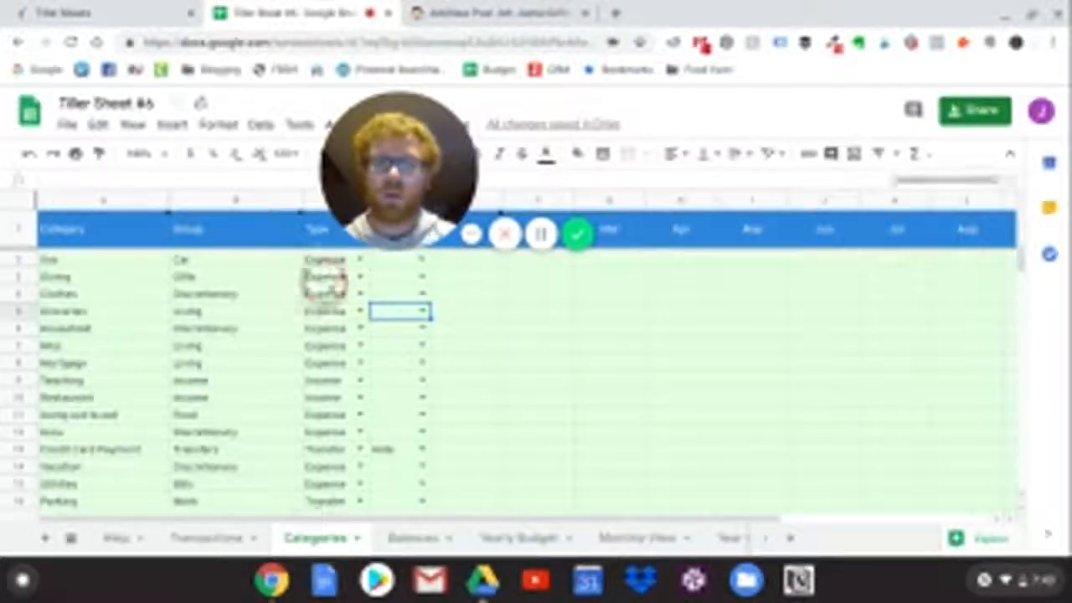
pyautogui.moveTo(405, 201); pyautogui.dragTo(213, 188)
# Enter January budget amounts of 200 for the Gas category and 75 for the Giving category.
pyautogui.moveTo(474, 234)
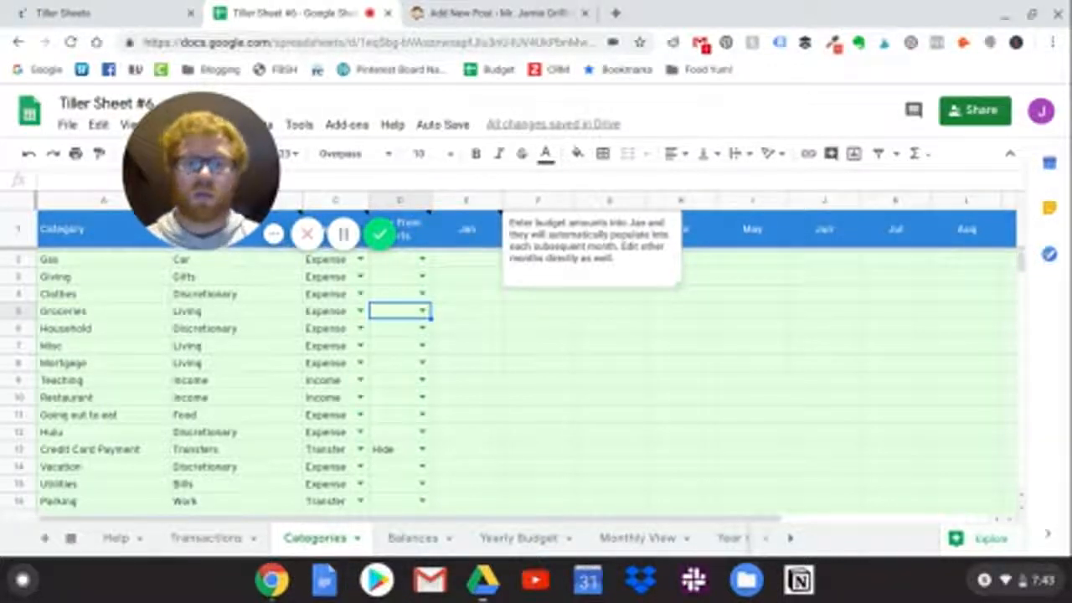
pyautogui.click(482, 266)
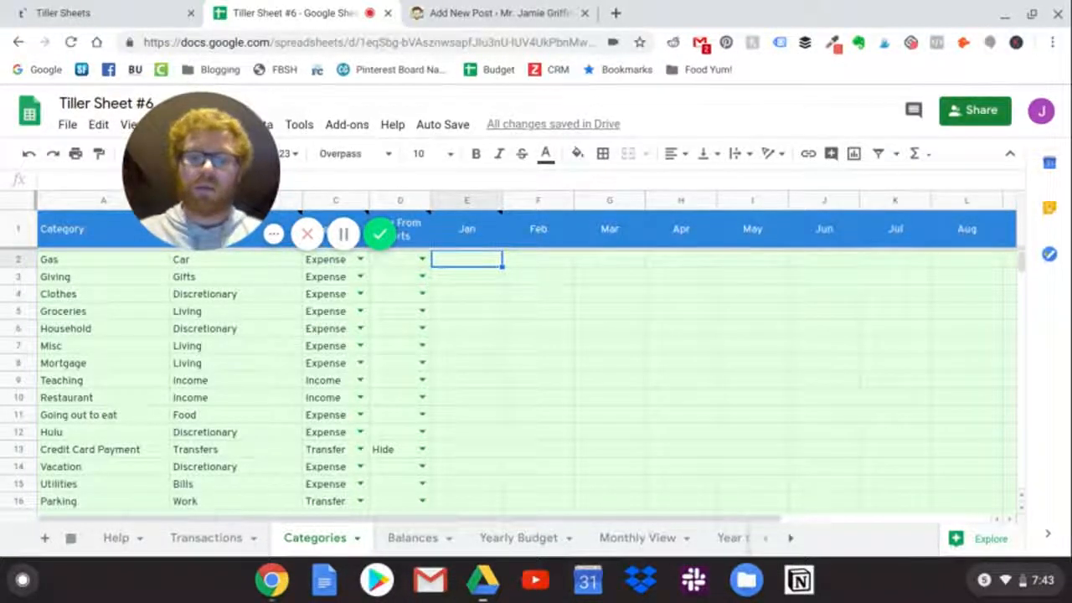
pyautogui.write('200')
pyautogui.press('Return')
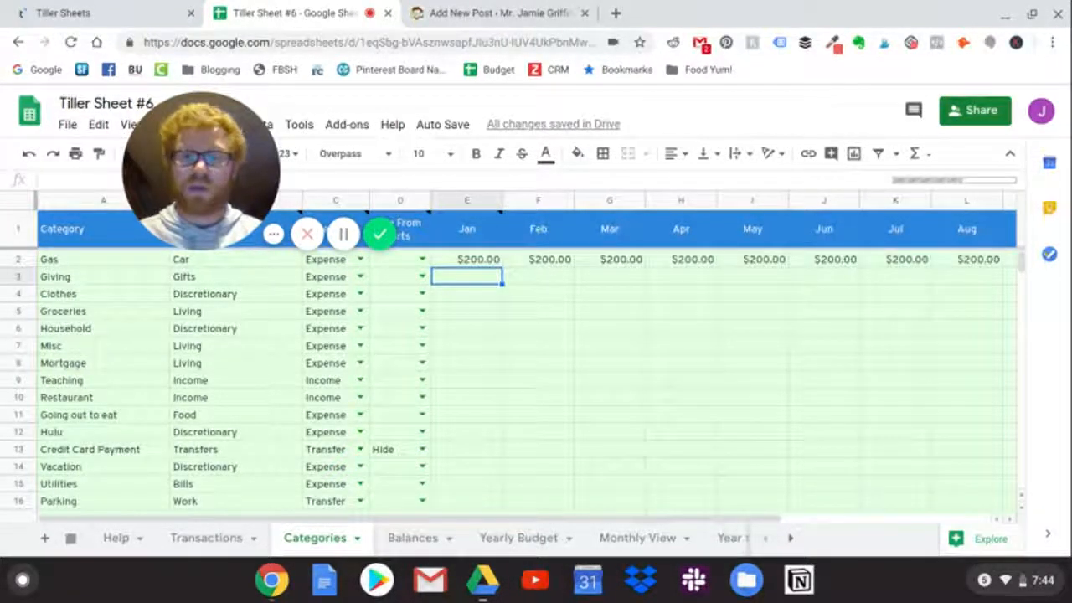
pyautogui.click(478, 278)
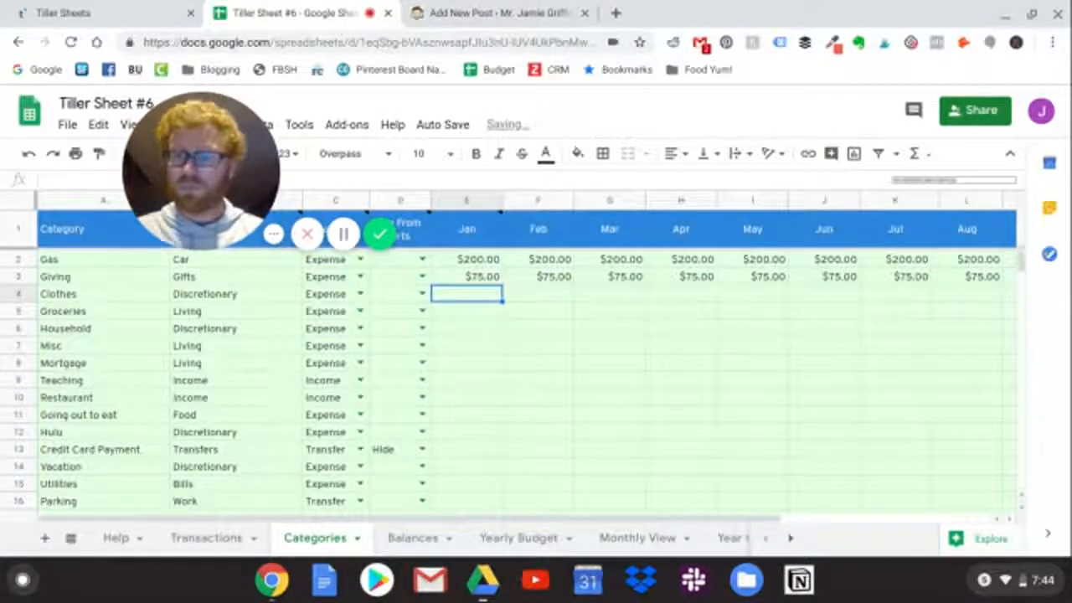
# Enter January budget amounts of $250 for the Groceries category and $50 for the Misc category.
pyautogui.press('Down')
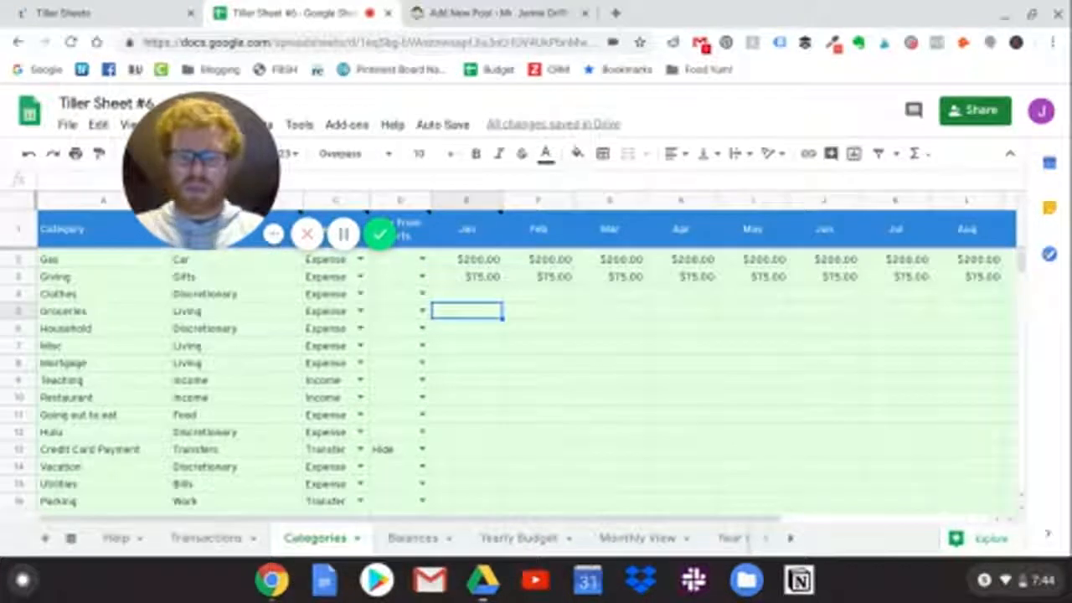
pyautogui.write('$250')
pyautogui.press('Return')
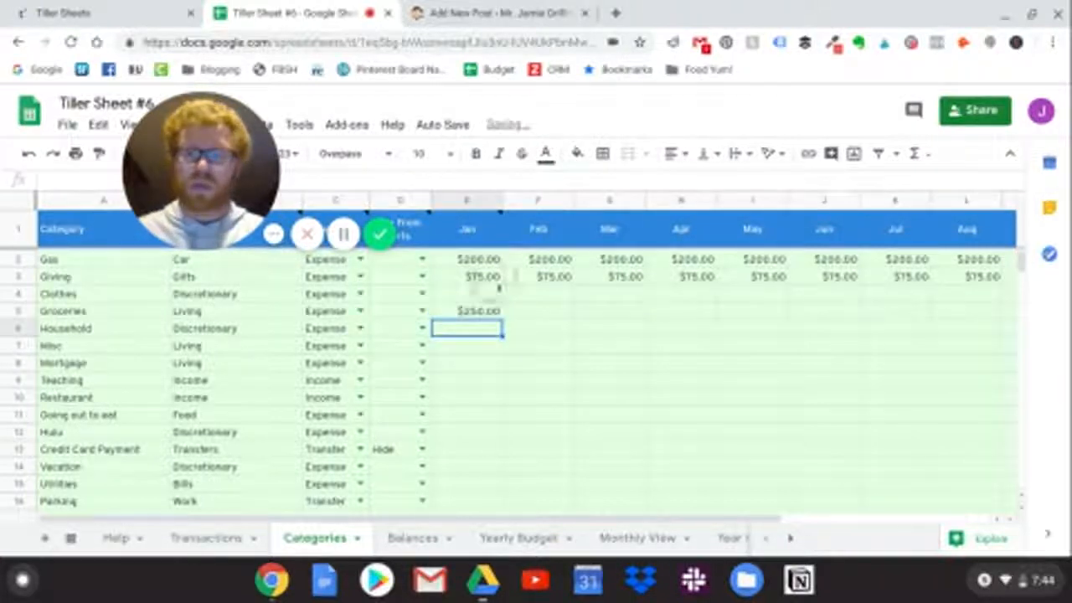
pyautogui.click(479, 350)
pyautogui.write('$50')
pyautogui.press('Return')
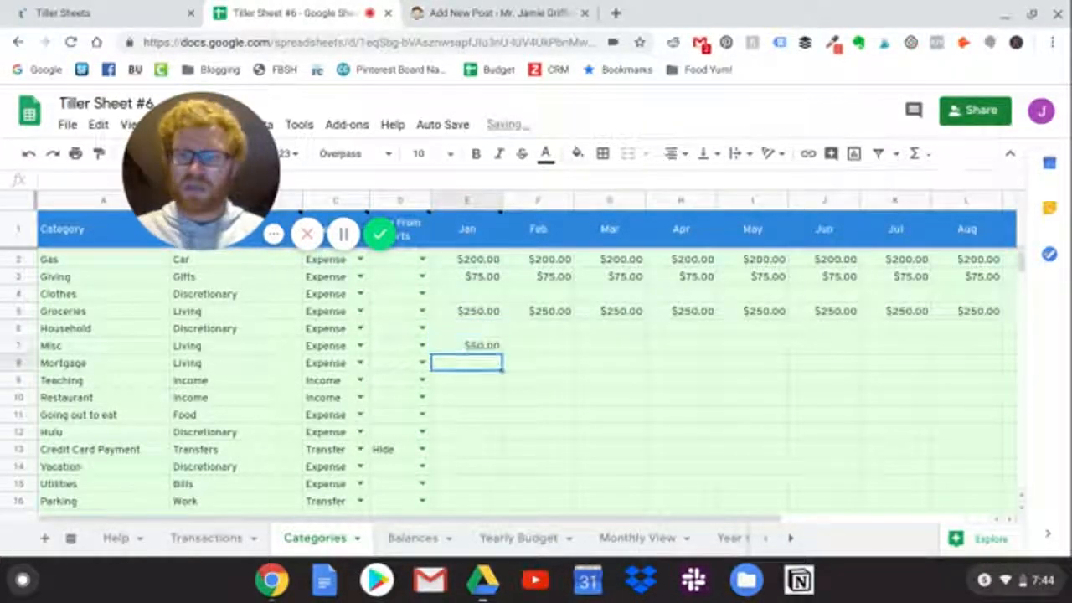
# Enter a January budget amount of 4,000 for the Teaching income category.
pyautogui.click(476, 384)
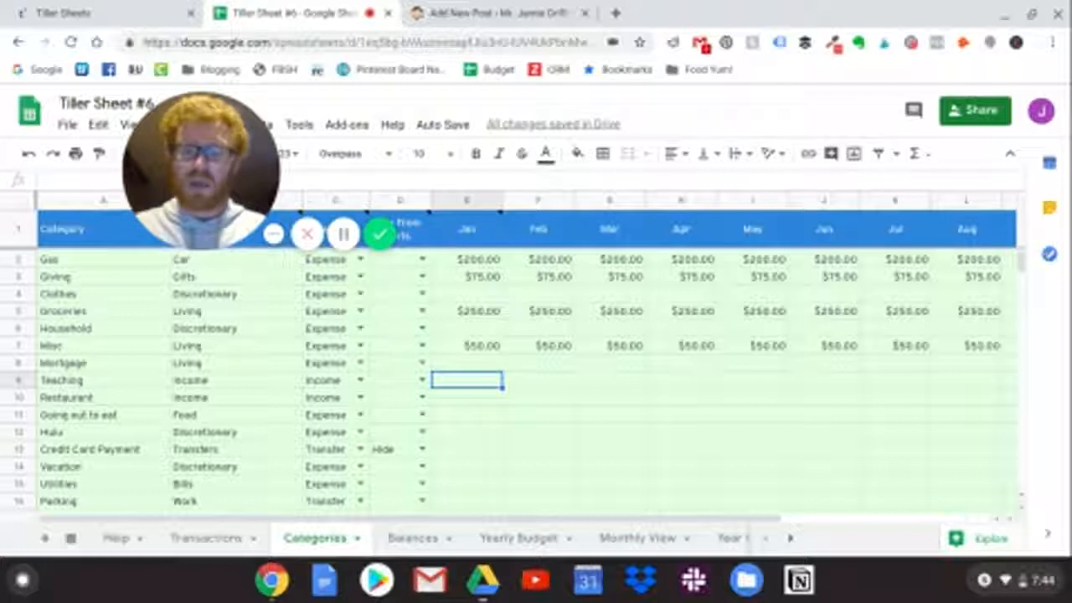
pyautogui.write('4,00')
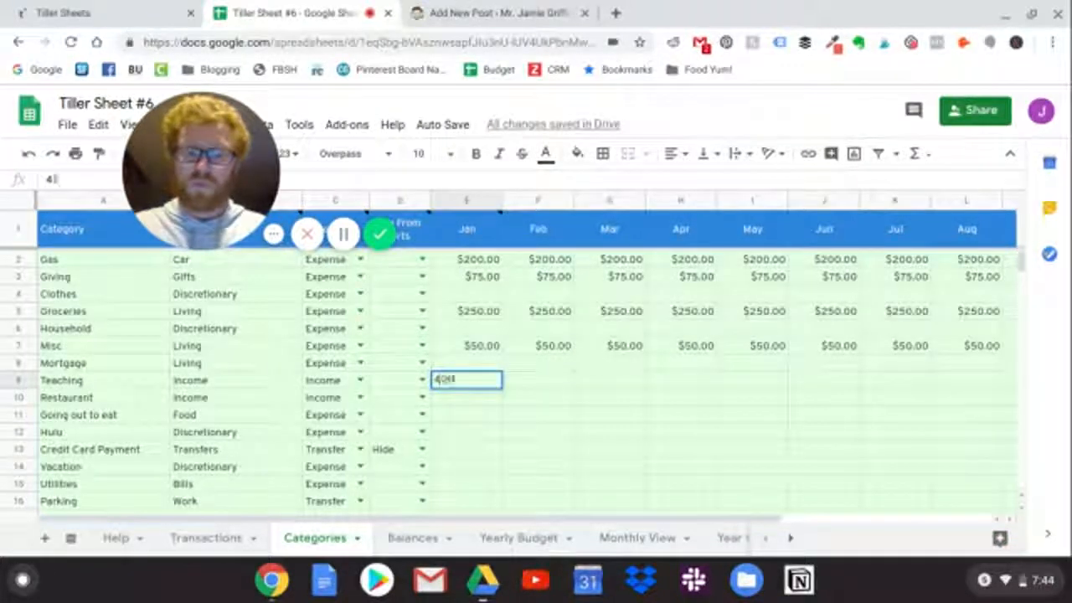
pyautogui.write('0')
pyautogui.press('Return')
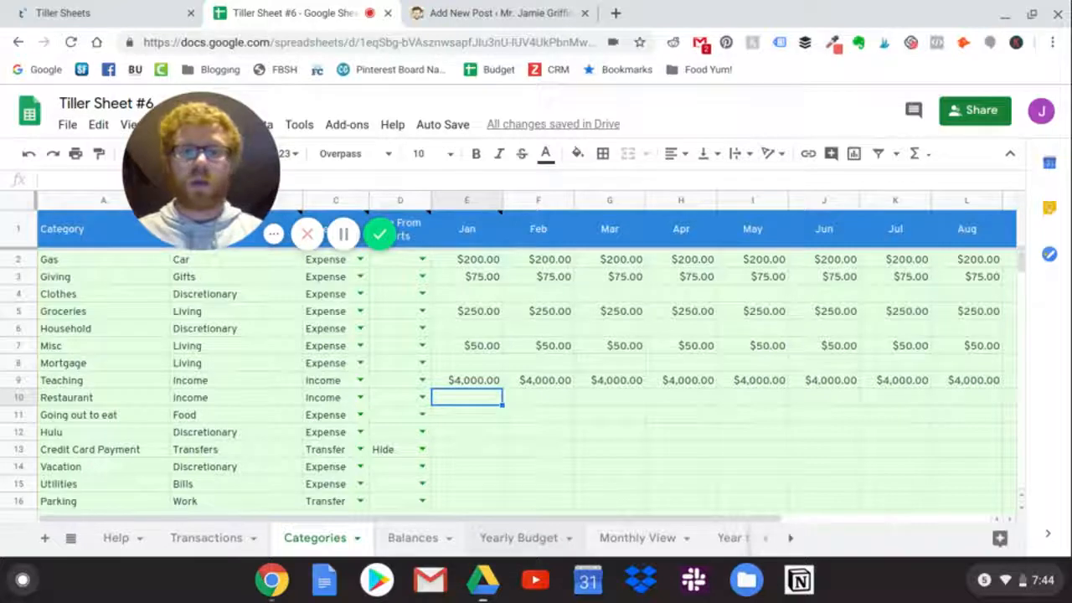
# Review the budgeted and actual amounts on the Yearly Budget sheet, and return to the Transactions sheet.
pyautogui.click(518, 538)
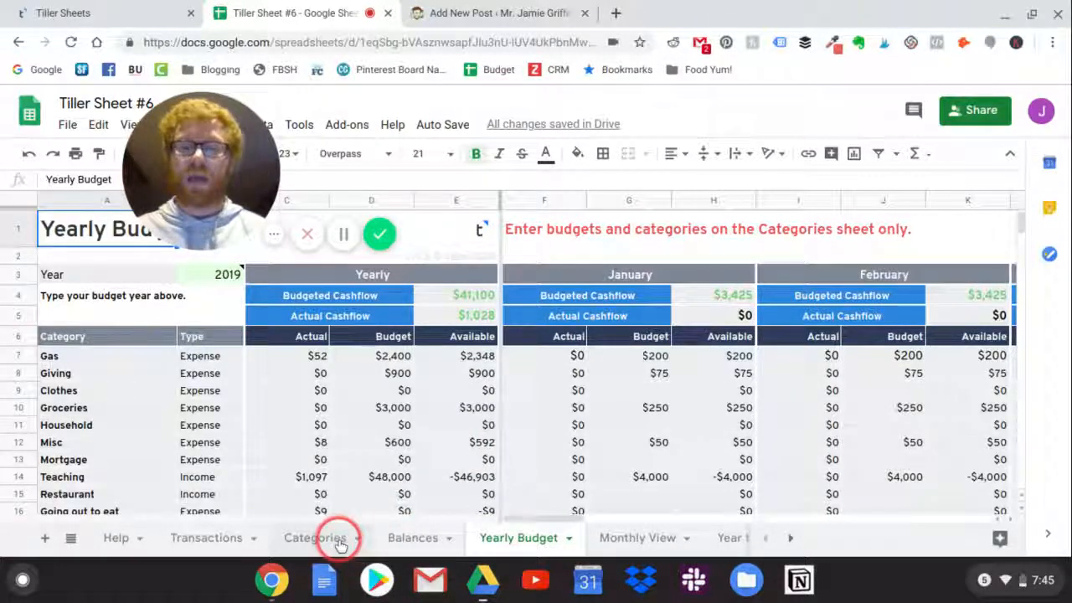
pyautogui.click(219, 538)
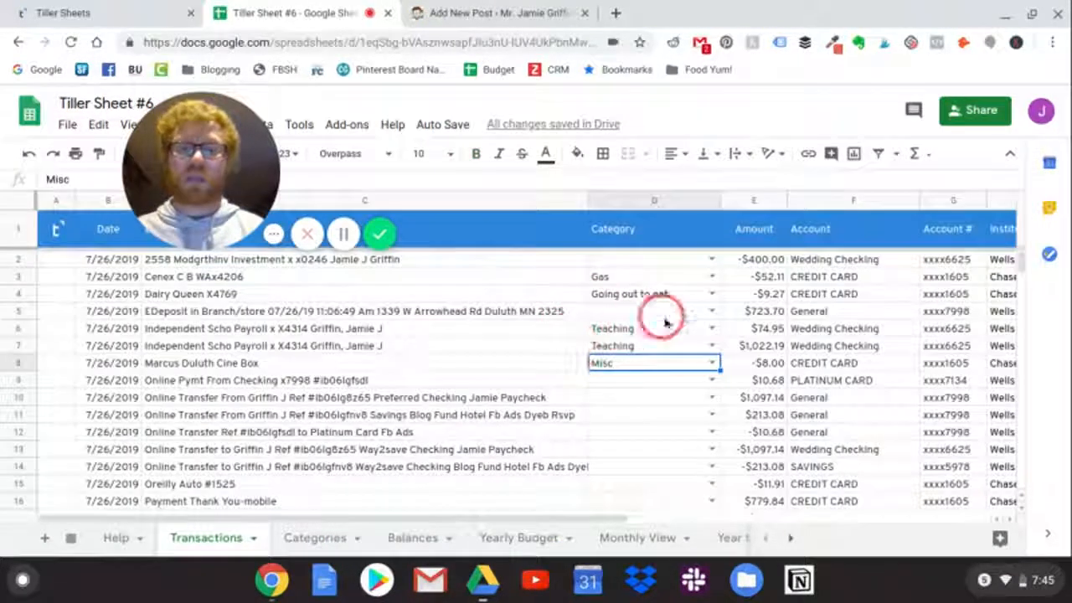